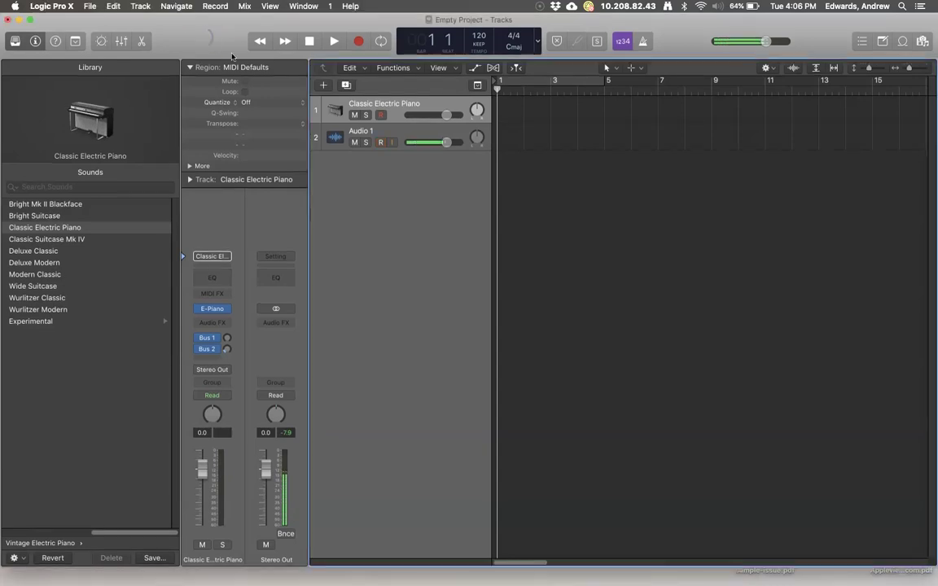
left_click(367, 115)
left_click(420, 245)
left_click(453, 224)
left_click(435, 236)
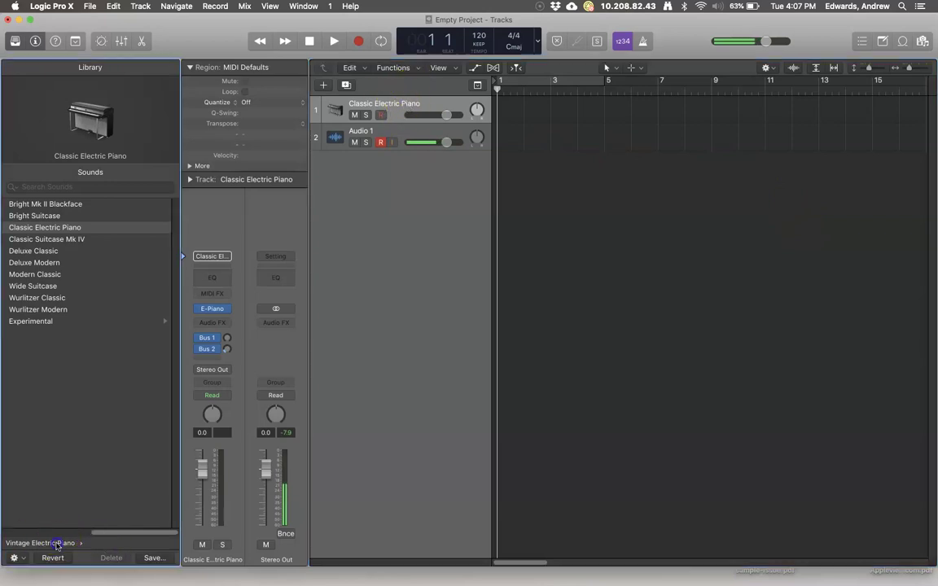
- Replace the Classic Electric Piano instrument on the first track with the SoCal drum kit from the Drum Kit category
left_click(19, 542)
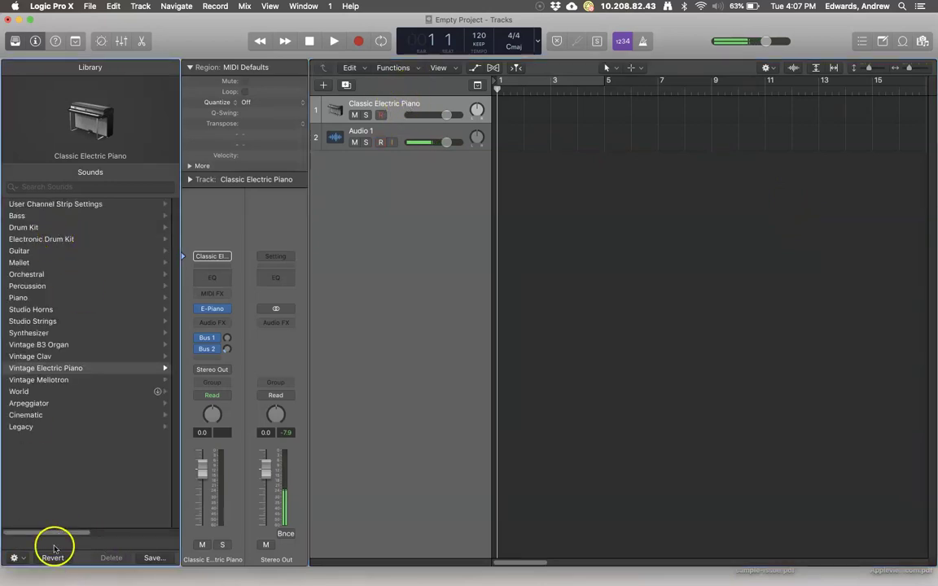
left_click(31, 230)
left_click(29, 405)
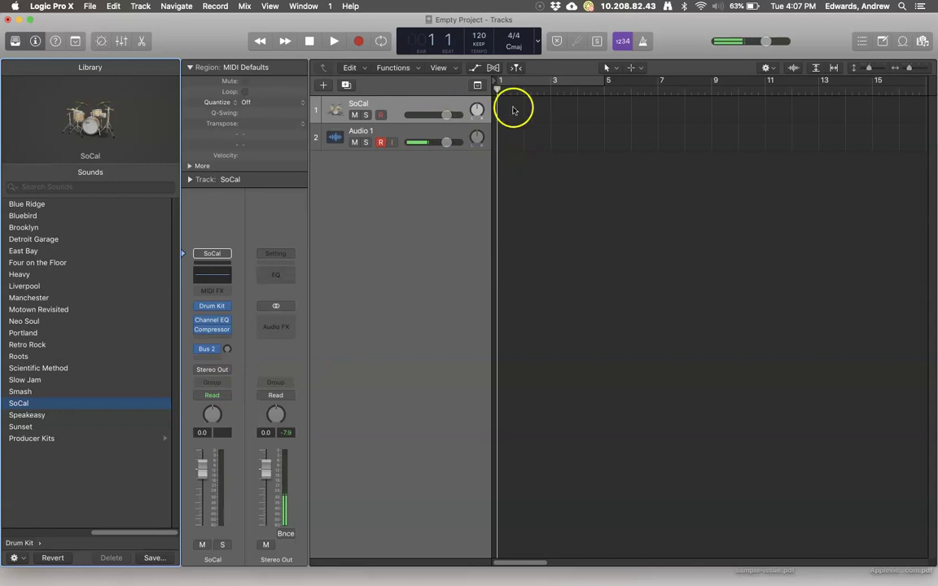
- Open the Piano Roll editor for the SoCal track, enlarge it upward, and widen its inspector area beside the keyboard
left_click(143, 41)
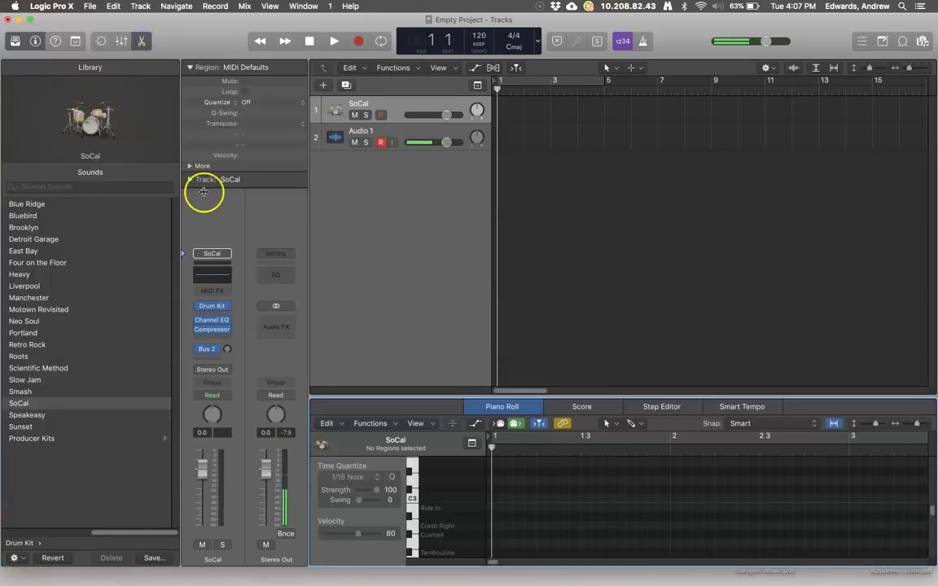
left_click_drag(580, 395, 596, 168)
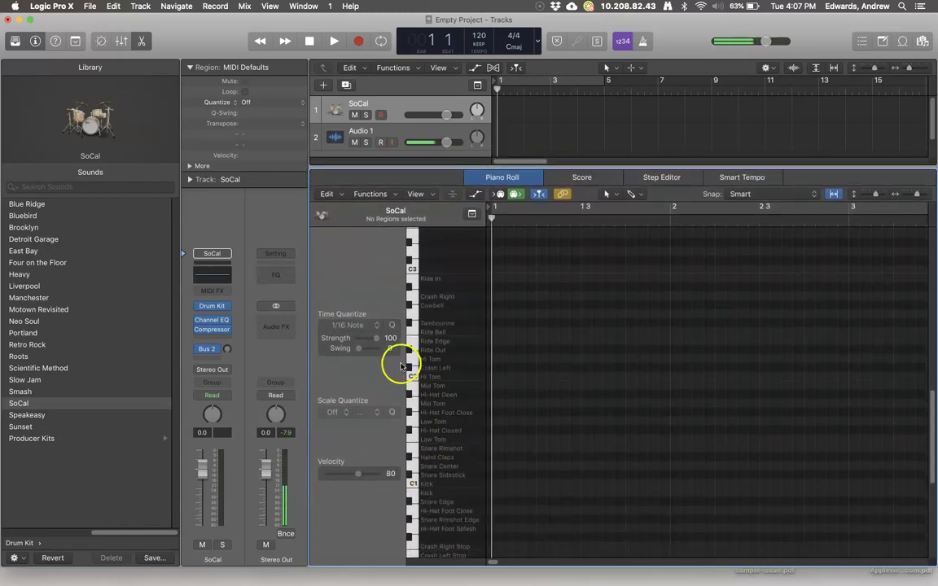
left_click_drag(405, 364, 431, 365)
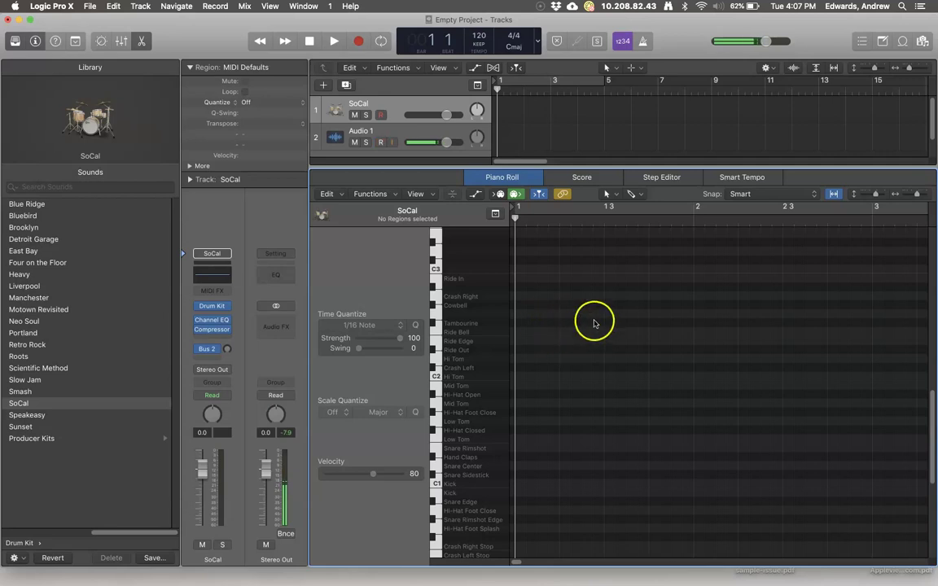
- Audition the C1 kick and hand clap sounds on the Piano Roll keyboard
left_click(438, 484)
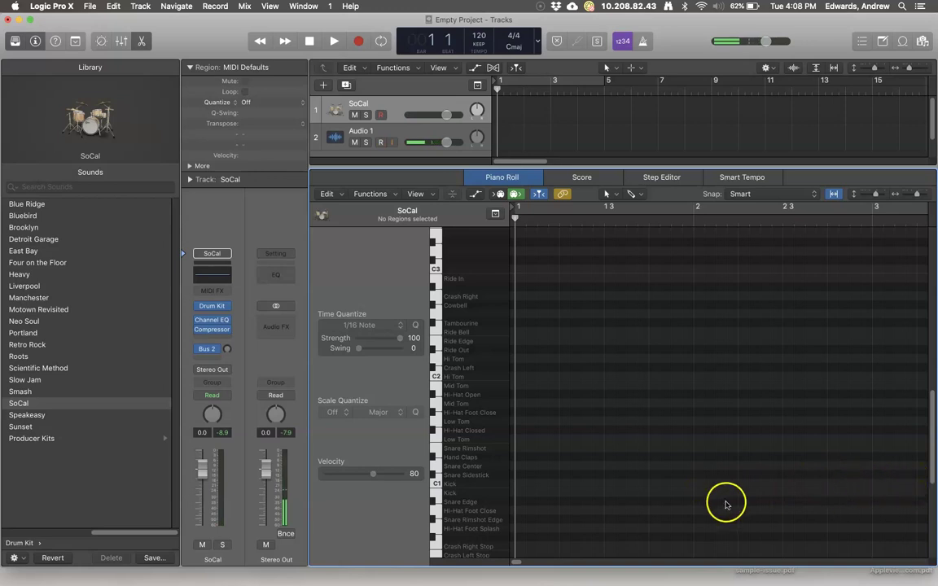
left_click(429, 483)
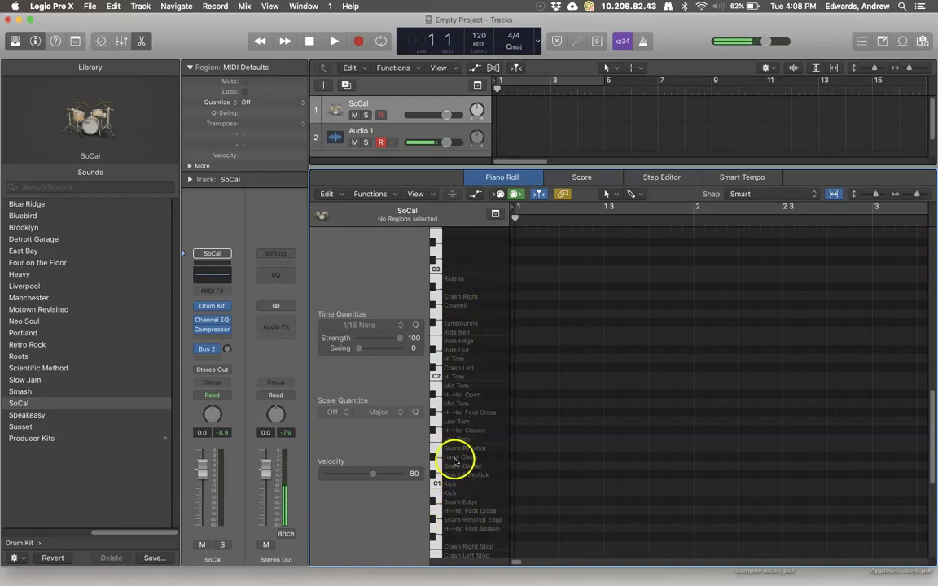
left_click(435, 457)
left_click_drag(505, 273, 631, 352)
left_click_drag(609, 267, 562, 314)
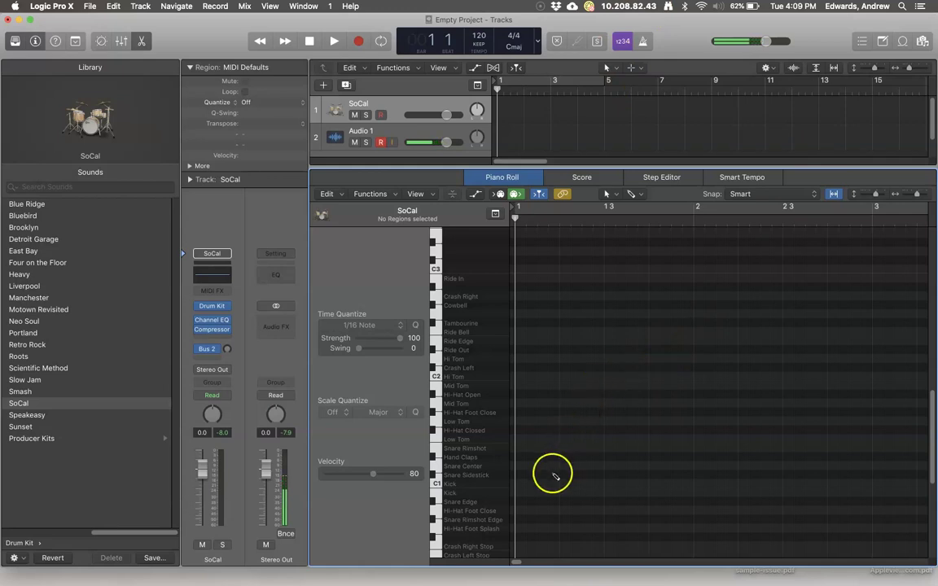
- Add a kick note on C1 at the start of bar 1 in the Piano Roll
left_click(522, 484)
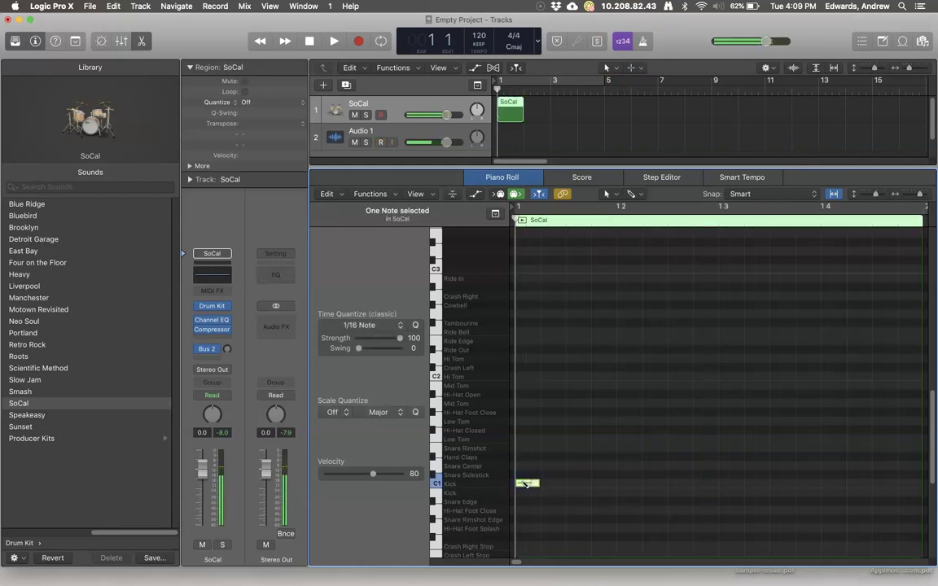
left_click_drag(533, 484, 536, 483)
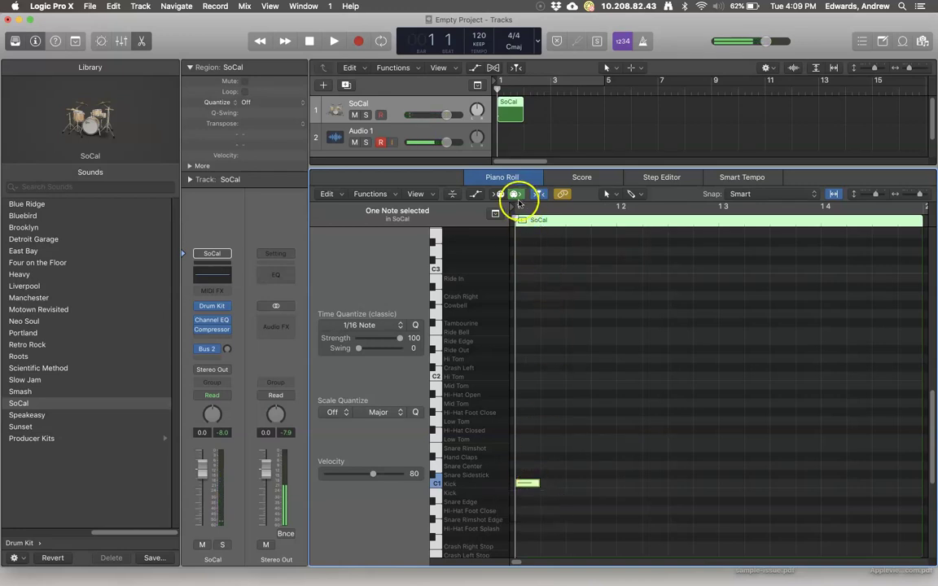
left_click(524, 487)
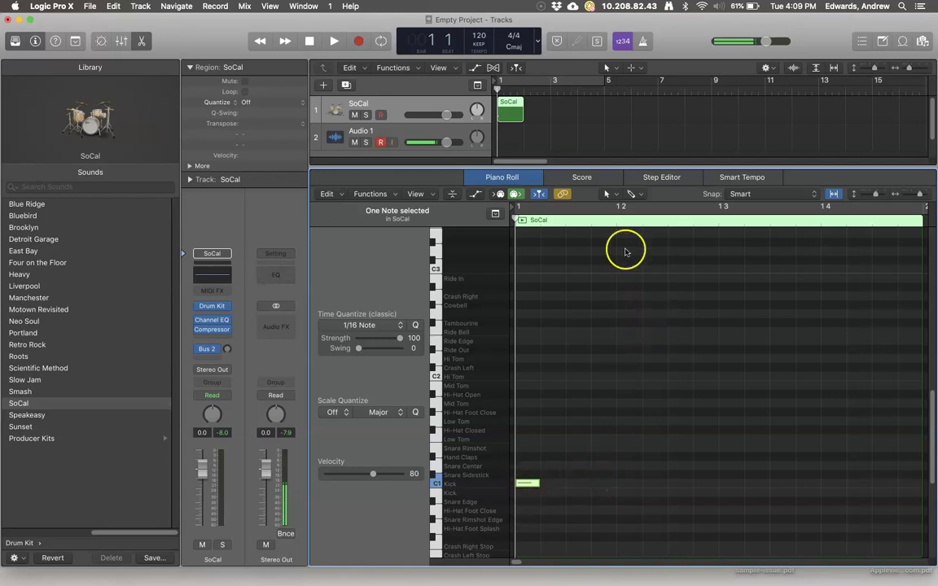
- With the Pencil Tool, add five more C1 kick notes at eighth-note spacing, continuing through the second half of beat 3
left_click(617, 195)
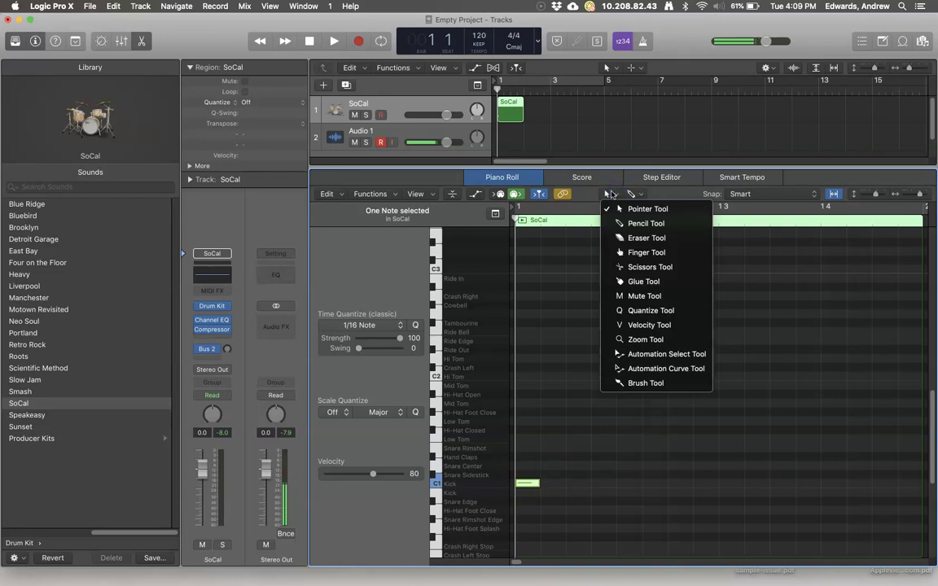
left_click_drag(617, 208, 621, 227)
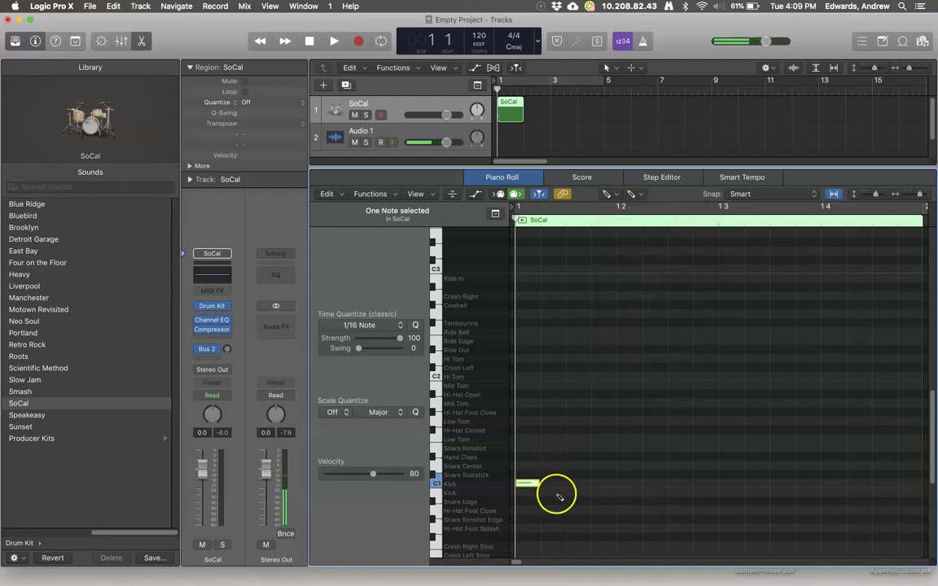
left_click(571, 483)
left_click(624, 484)
left_click(672, 484)
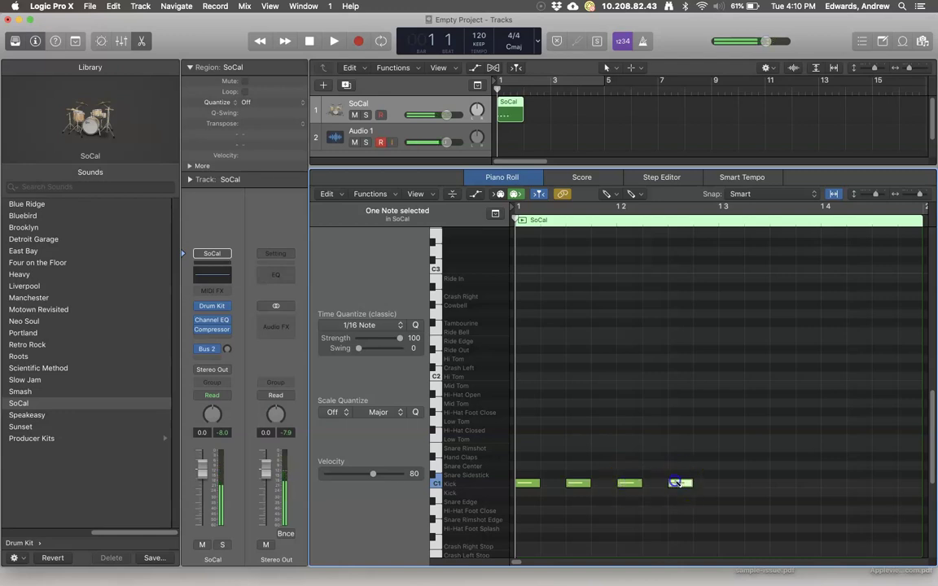
left_click(726, 484)
left_click(774, 484)
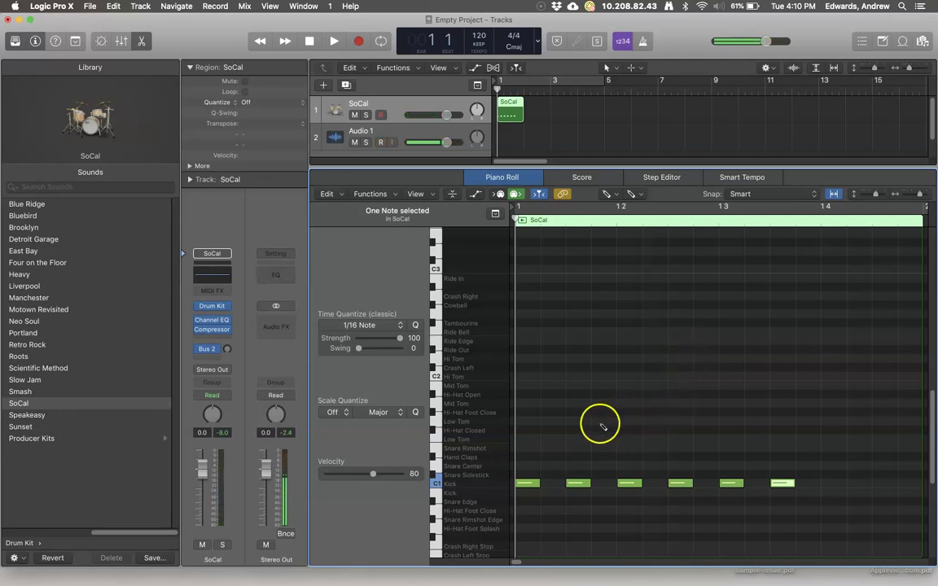
- Lengthen the first kick note to fill beat 1, replacing the off-beat kick that follows it
left_click(538, 484)
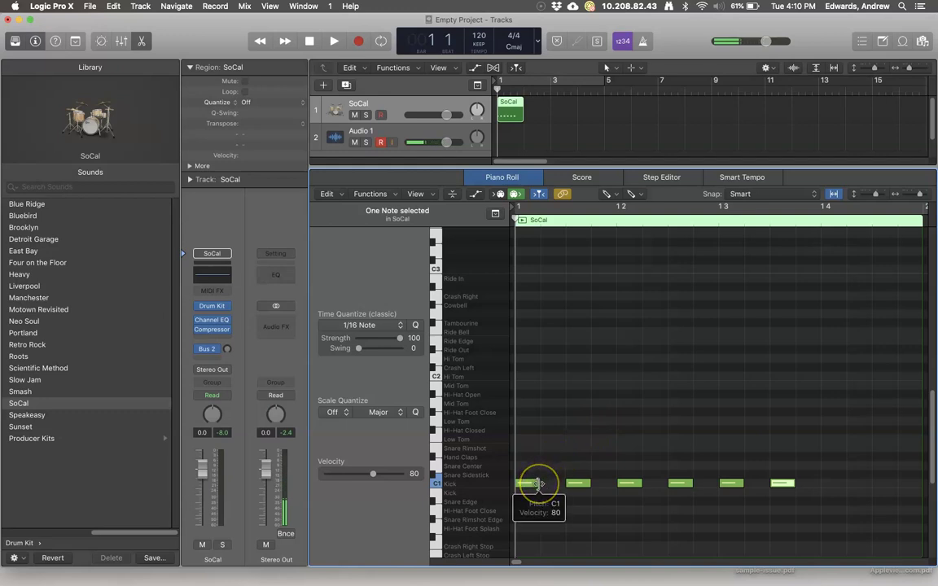
left_click_drag(537, 484, 562, 486)
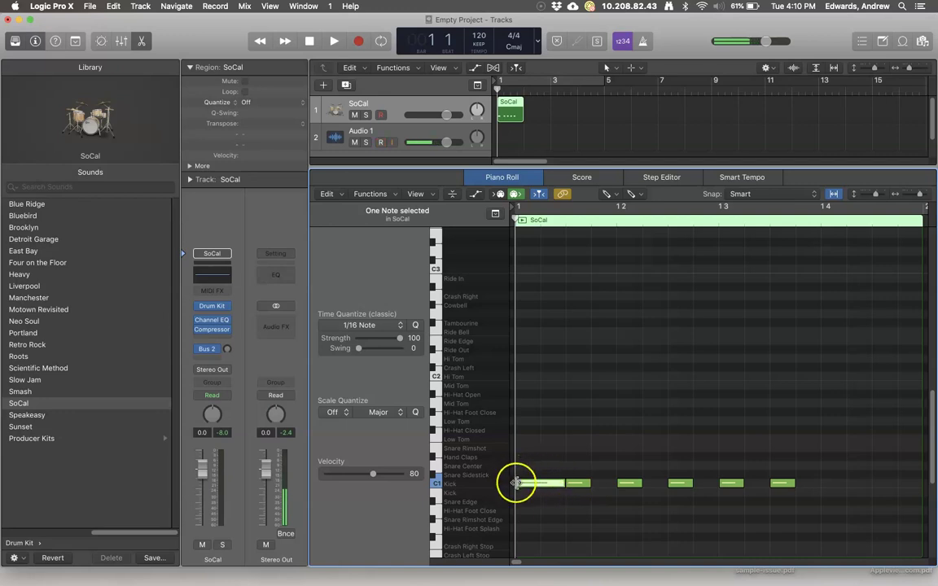
left_click_drag(566, 486, 564, 486)
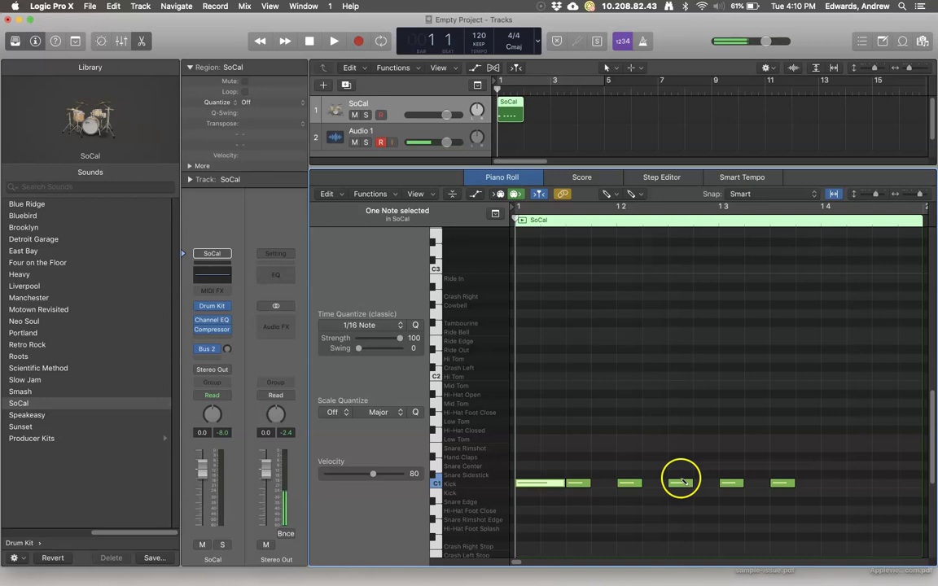
left_click(518, 485)
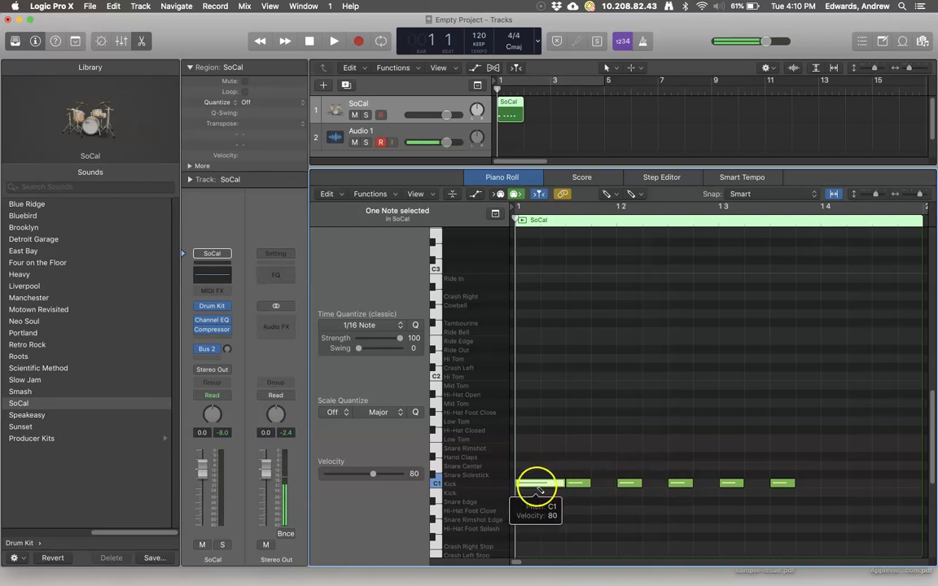
left_click(582, 485)
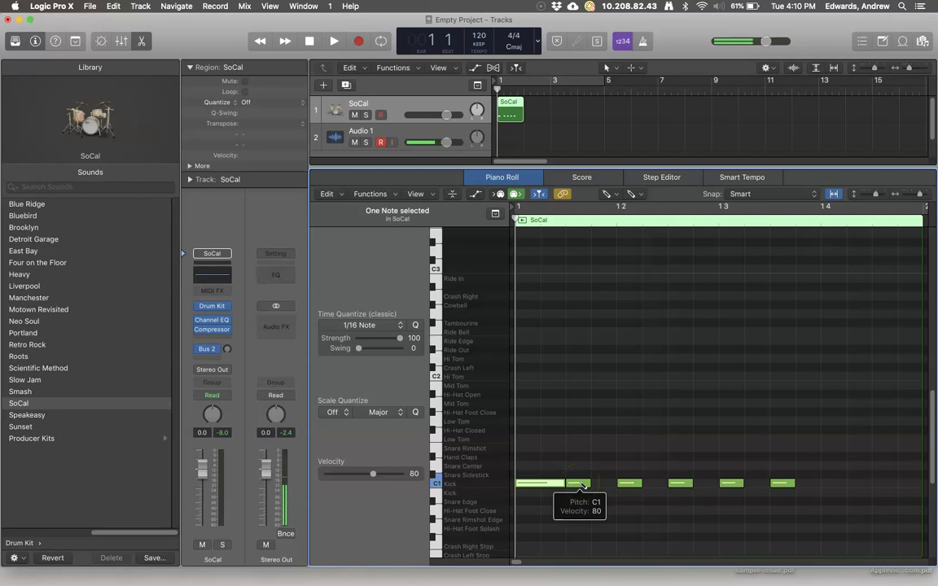
left_click_drag(558, 485, 580, 486)
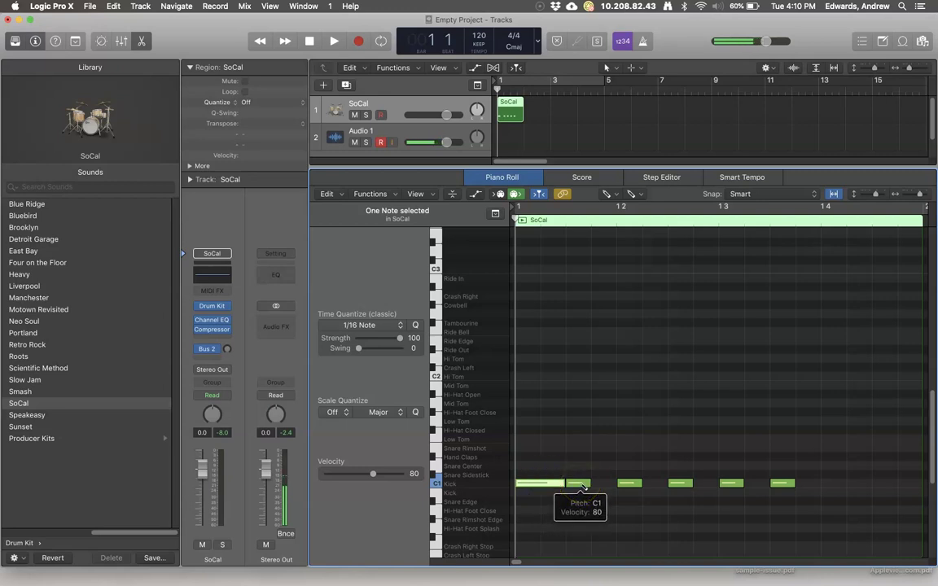
left_click_drag(580, 486, 617, 486)
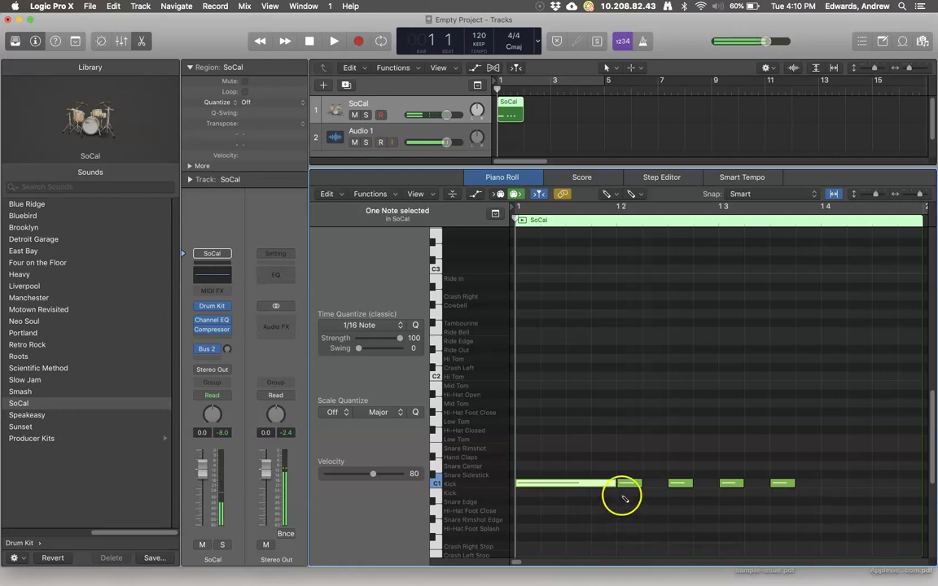
- Remove the remaining off-beat kicks and place full-beat C1 kick notes on beats 2, 3 and 4
left_click(683, 485)
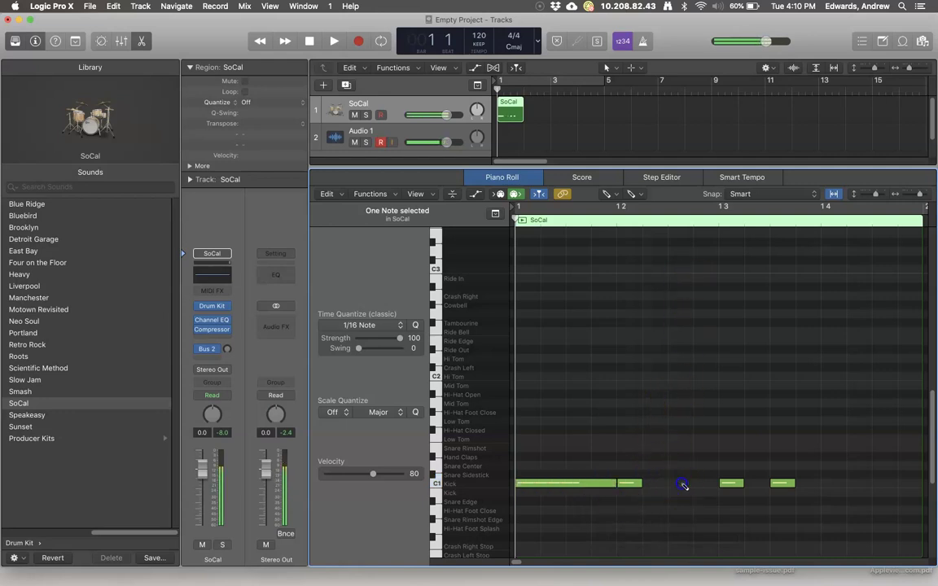
left_click_drag(641, 483, 832, 487)
left_click(777, 484)
left_click(830, 485)
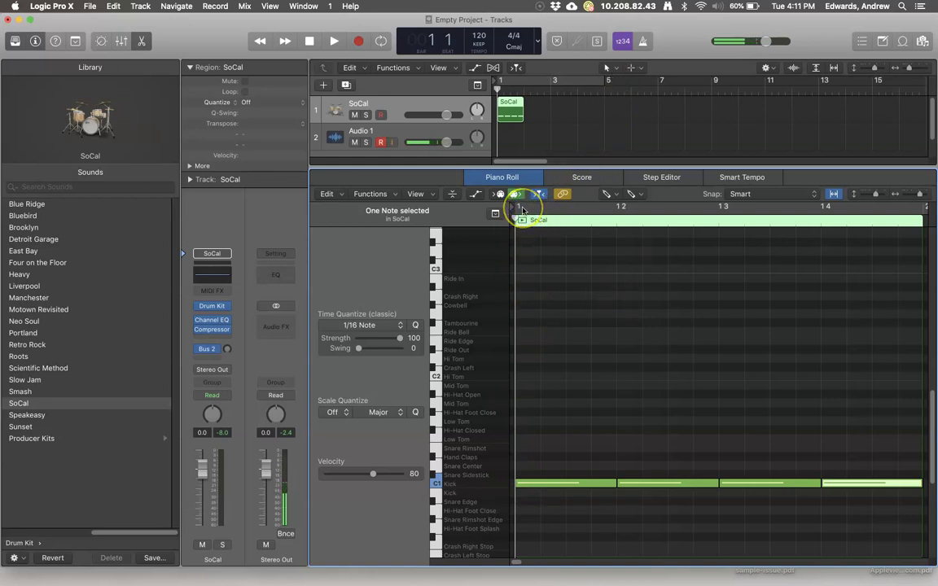
- Set a cycle range over bar 1 and play back the looped kick pattern, stopping after listening
left_click_drag(522, 209, 927, 229)
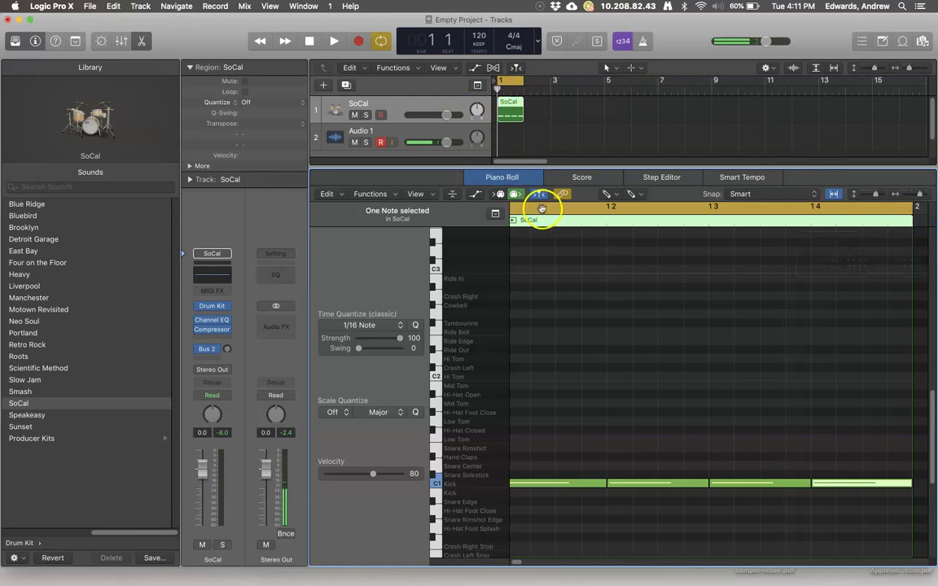
left_click(333, 41)
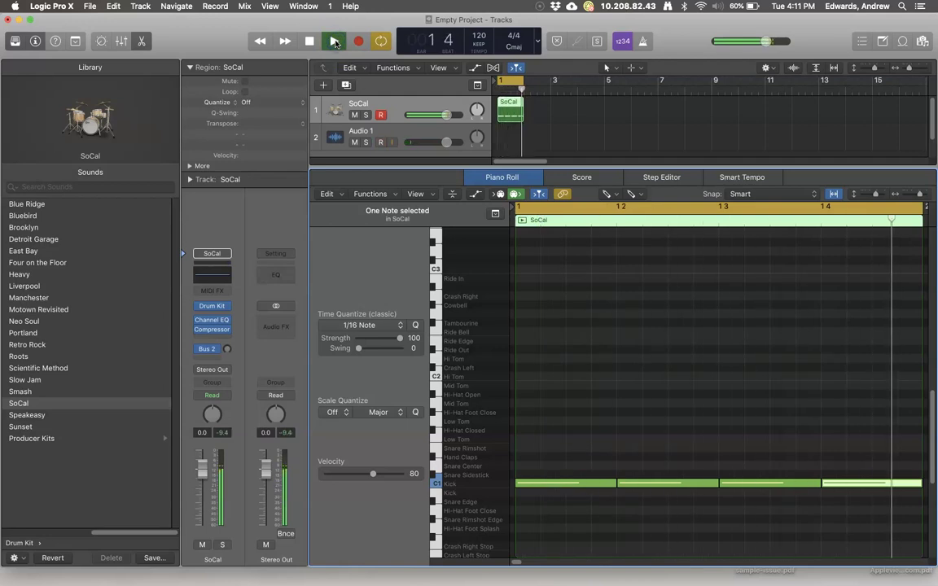
left_click(308, 41)
left_click(308, 42)
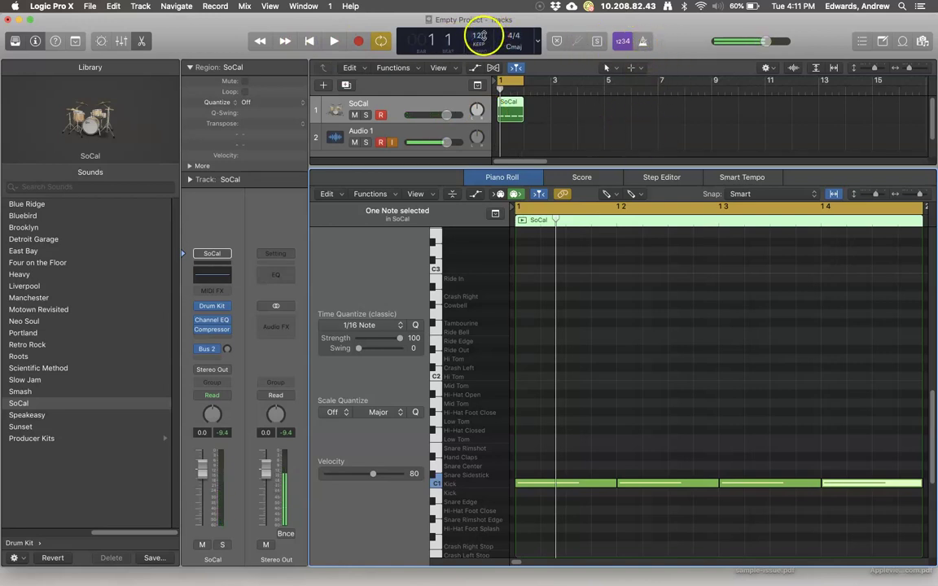
- Set the project tempo to 94 and play back the kick loop at that speed, stopping after listening
left_click_drag(485, 31, 480, 28)
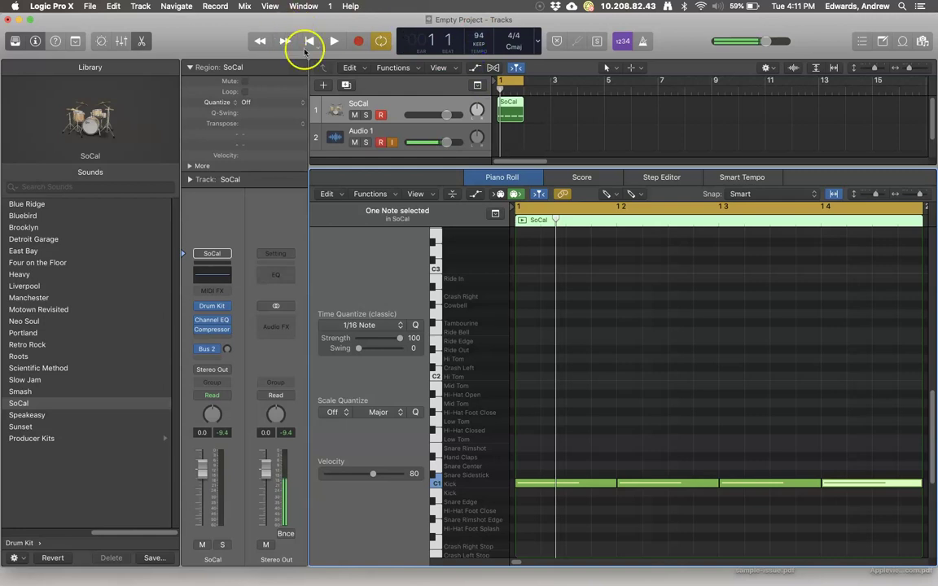
left_click(335, 42)
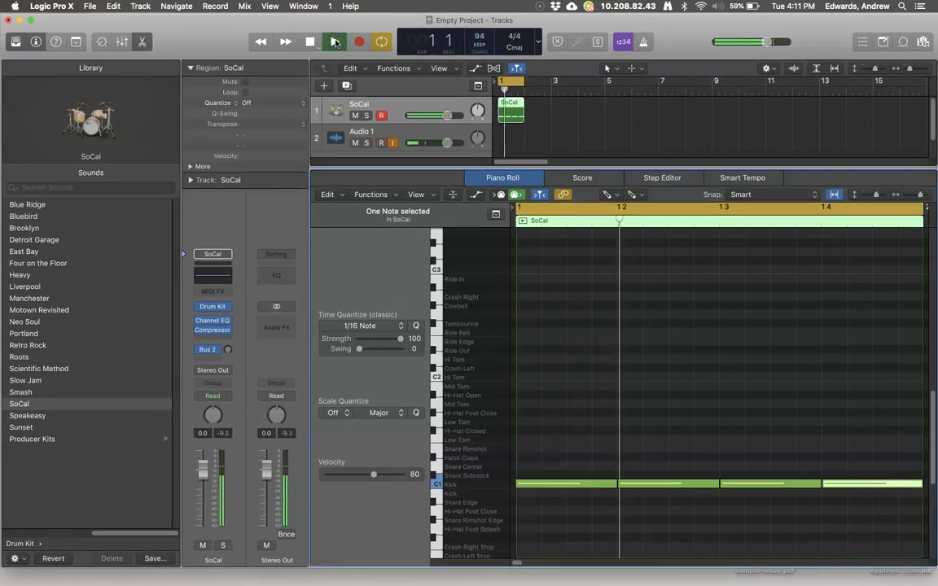
left_click(314, 42)
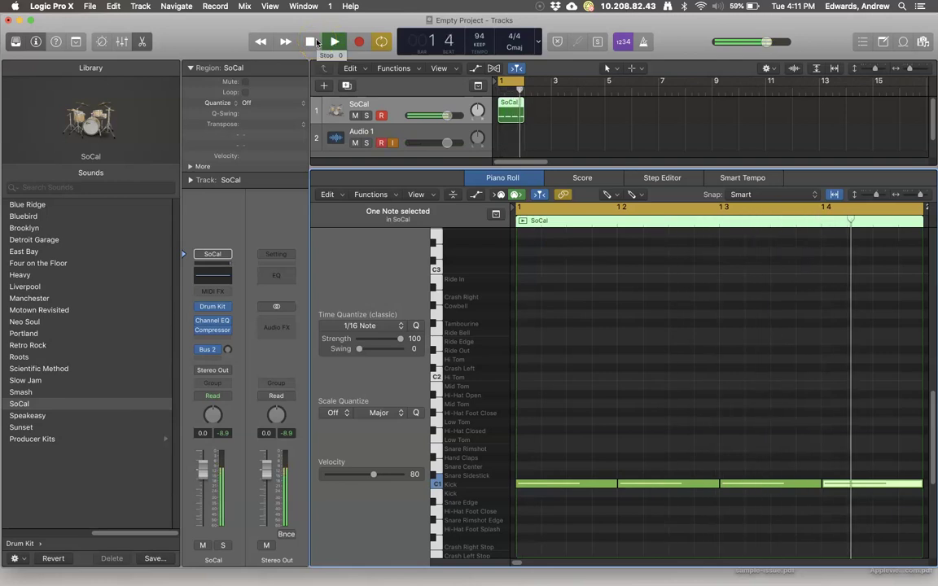
left_click(316, 42)
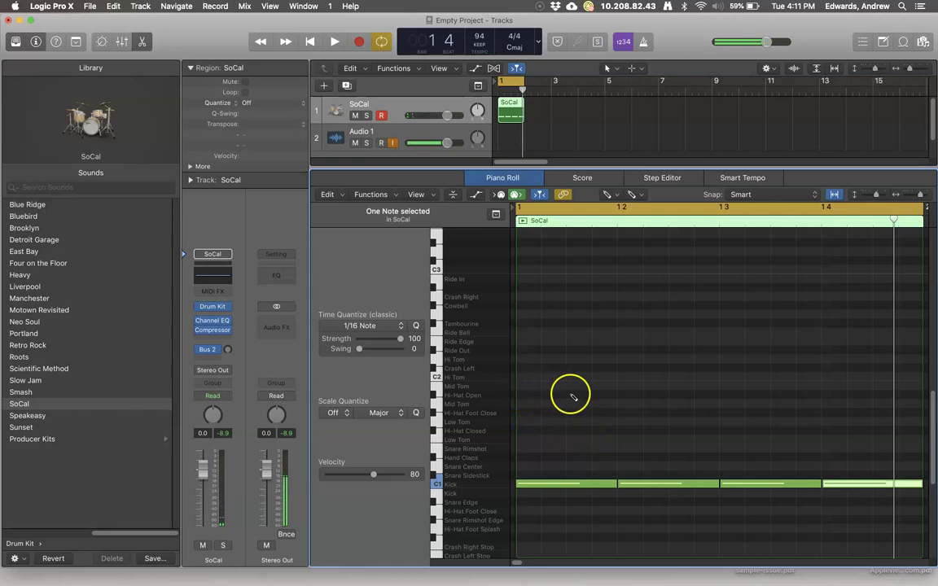
- Return the playhead to the start of bar 1 and place short Snare Rimshot notes on beats 1, 2, 3 and 4
left_click_drag(894, 219, 524, 238)
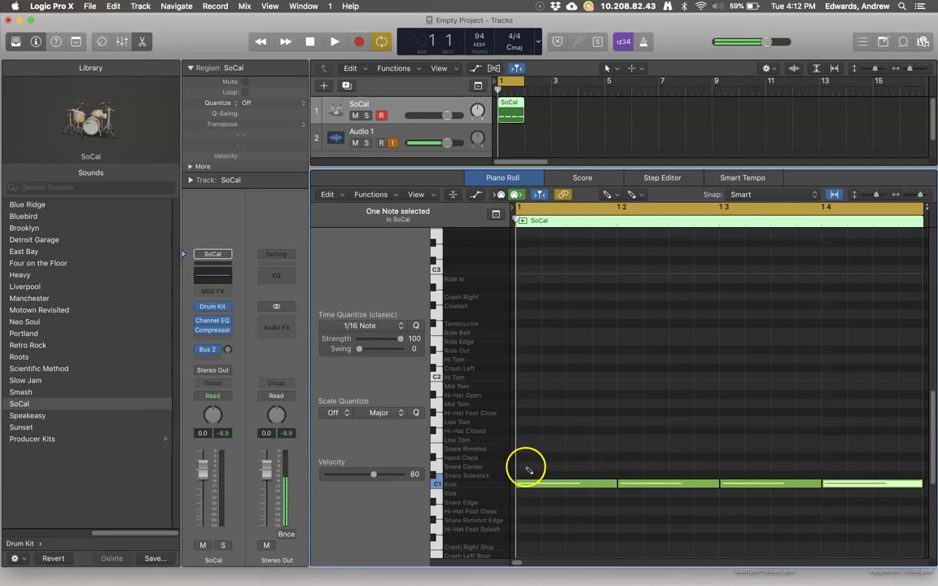
mouse_move(535, 450)
left_mouse_down()
mouse_move(613, 446)
mouse_move(539, 454)
left_mouse_up()
left_click(623, 447)
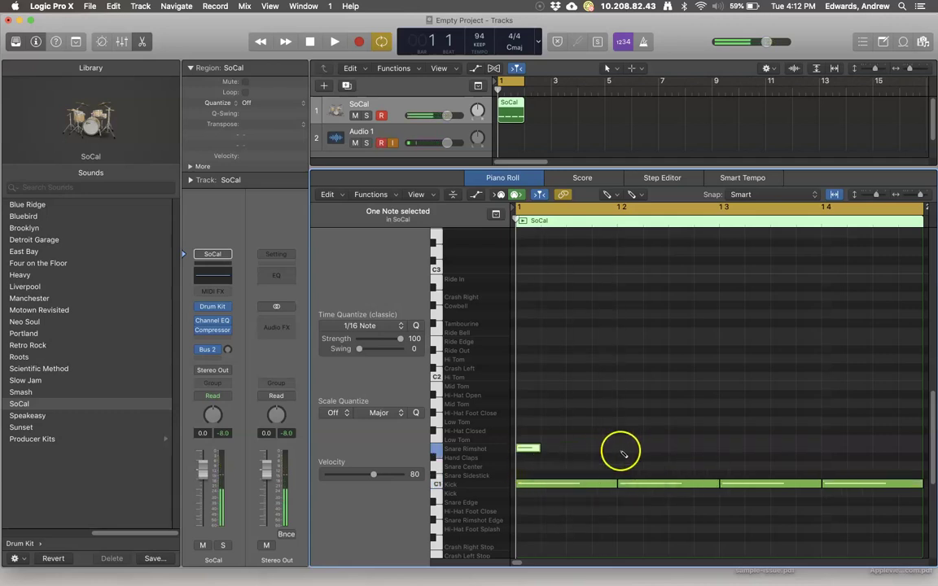
left_click(729, 447)
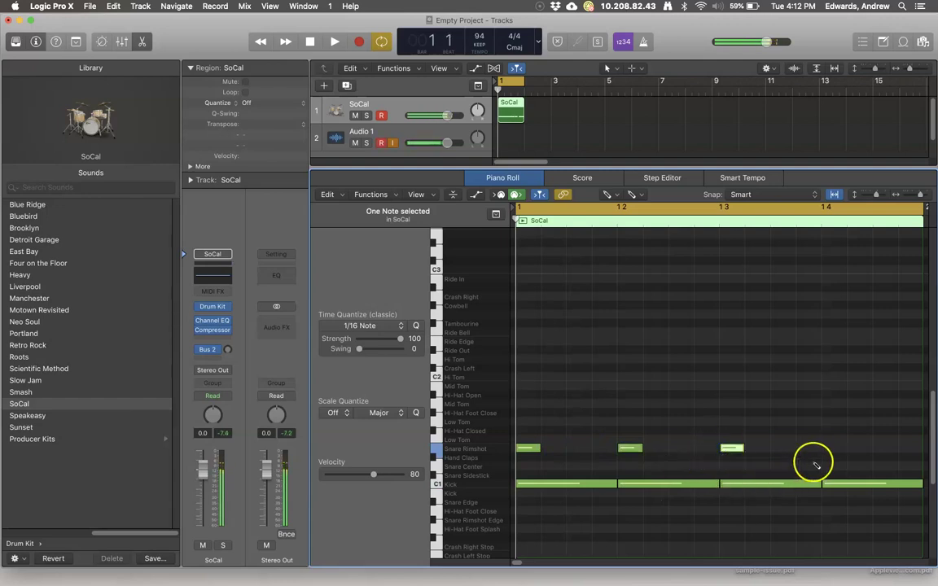
left_click(831, 448)
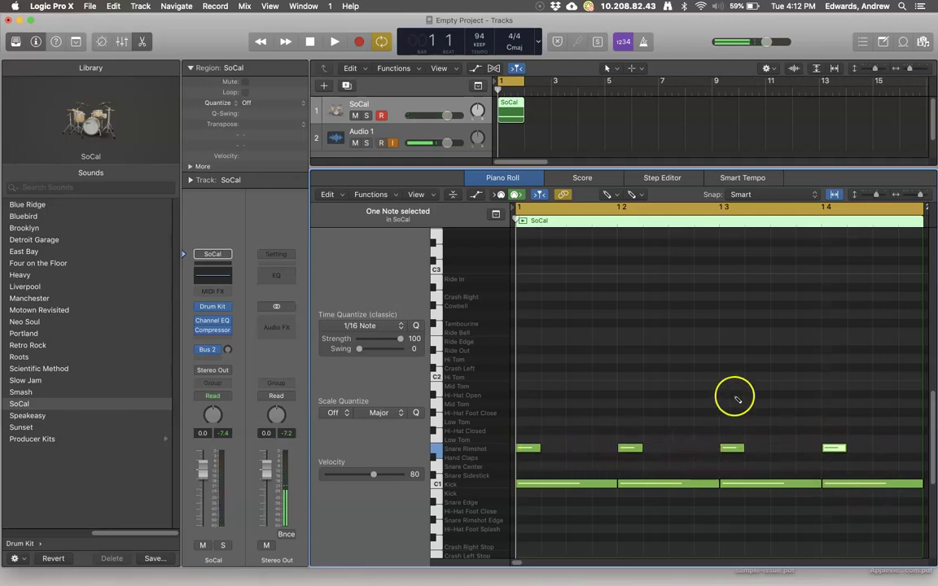
- Play back the combined kick and snare loop, stopping after listening
left_click(334, 42)
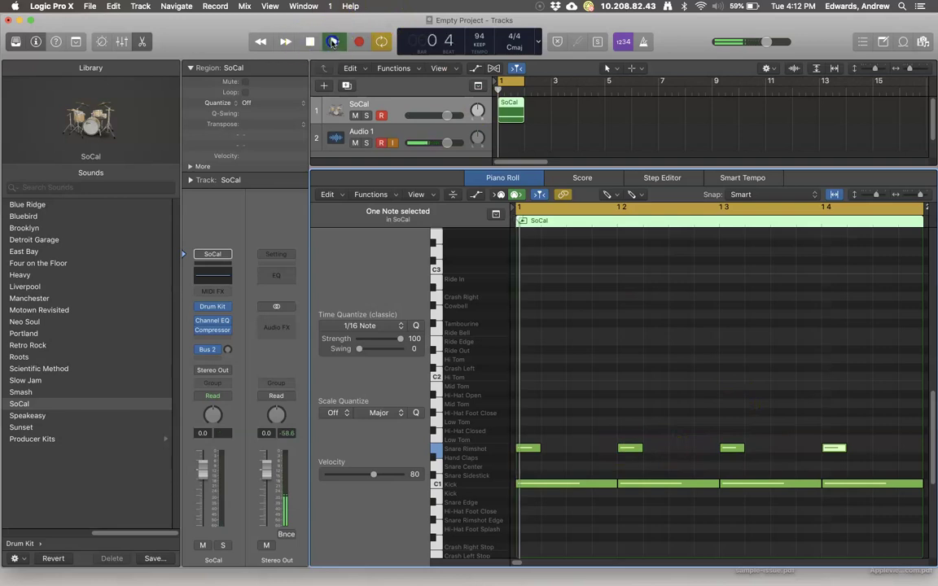
left_click(312, 42)
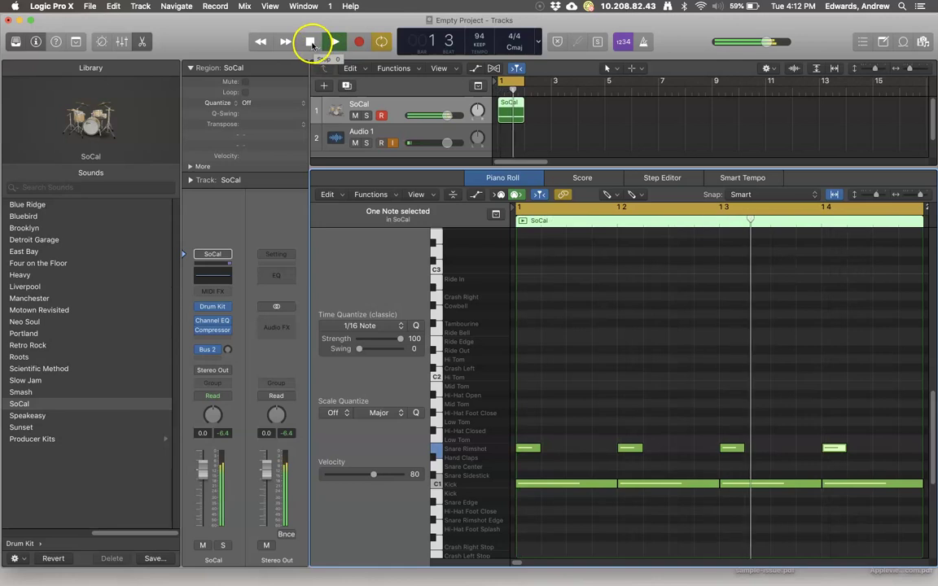
left_click(313, 43)
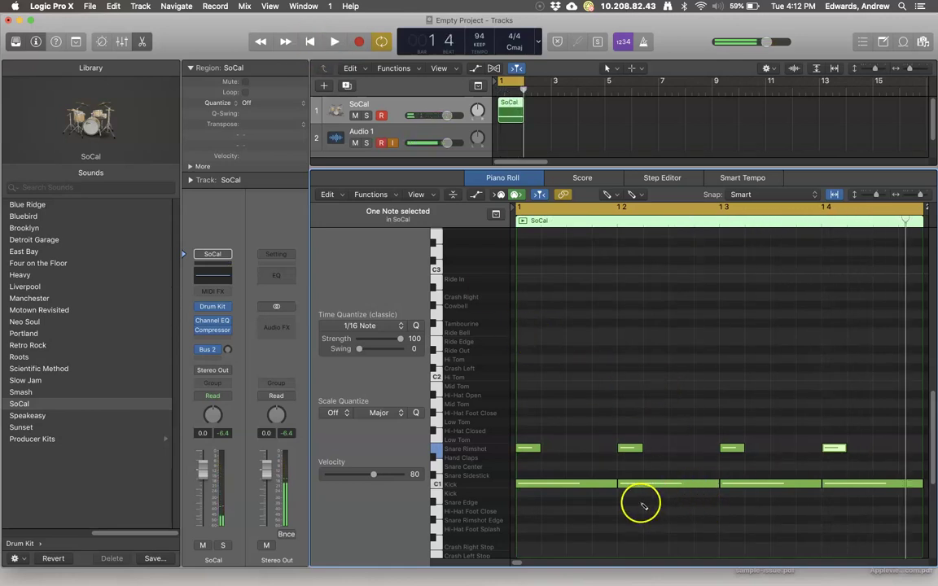
left_click_drag(535, 449, 539, 449)
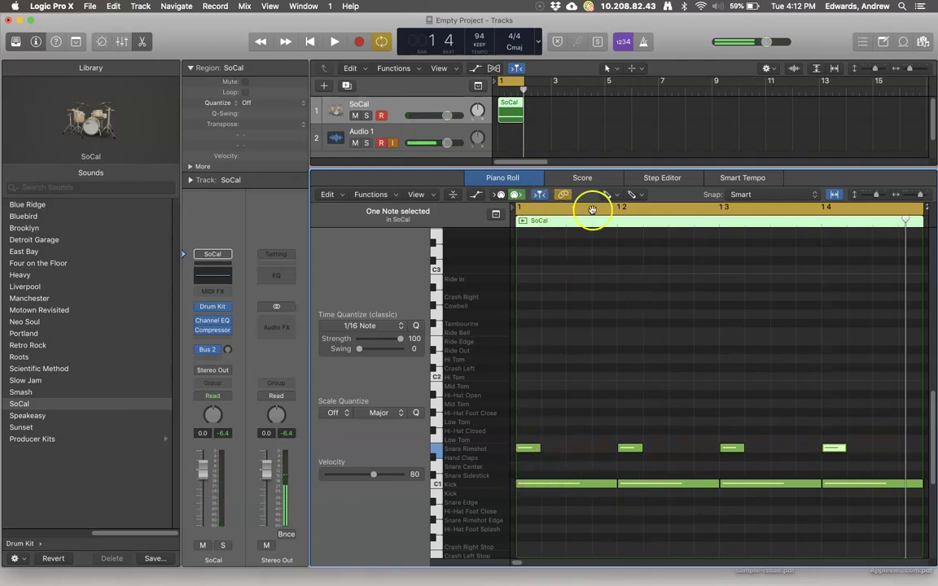
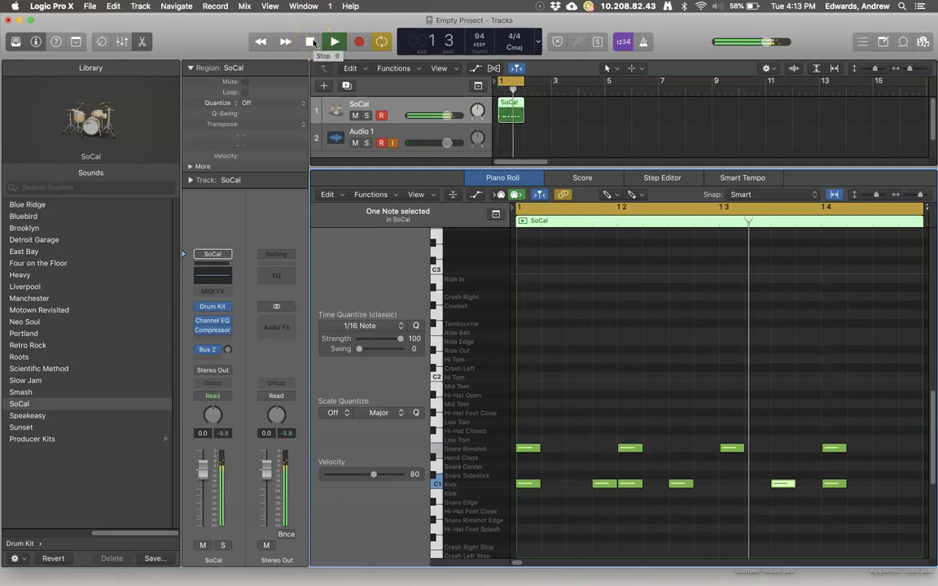
- Move the beat 2 snare rimshot one sixteenth later and the beat 3 rimshot one sixteenth earlier, then repeat the latter onto beat 3
left_click(632, 448)
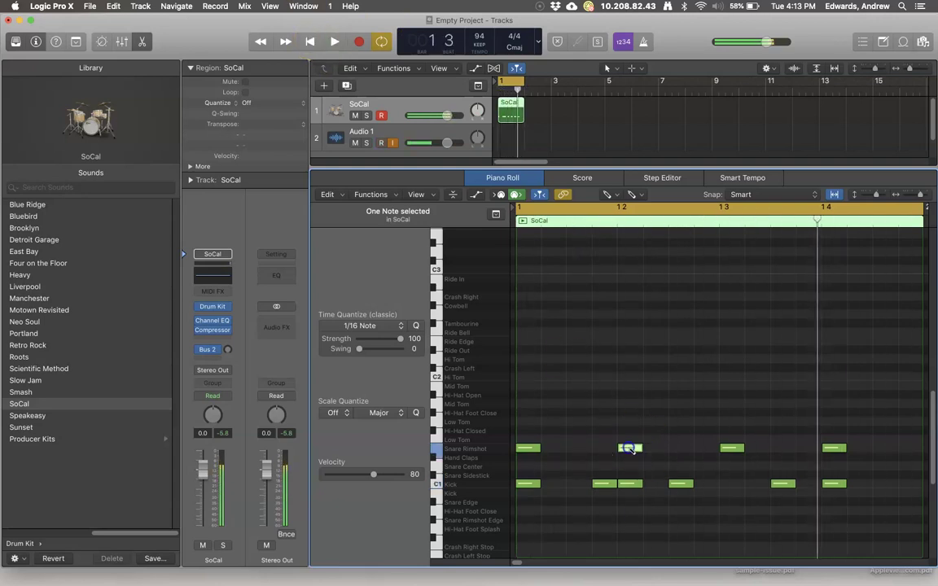
left_click_drag(631, 449, 657, 448)
left_click_drag(731, 449, 705, 447)
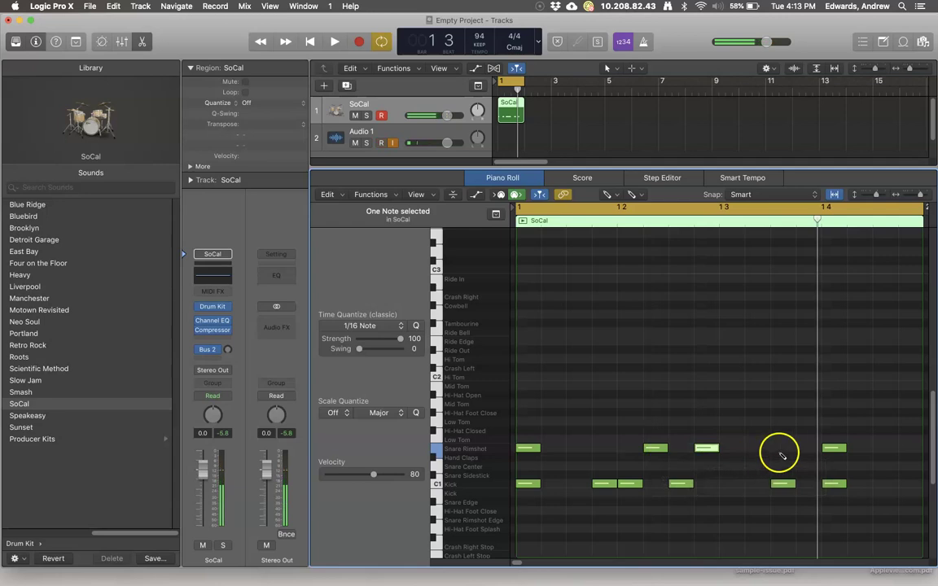
key("super+r")
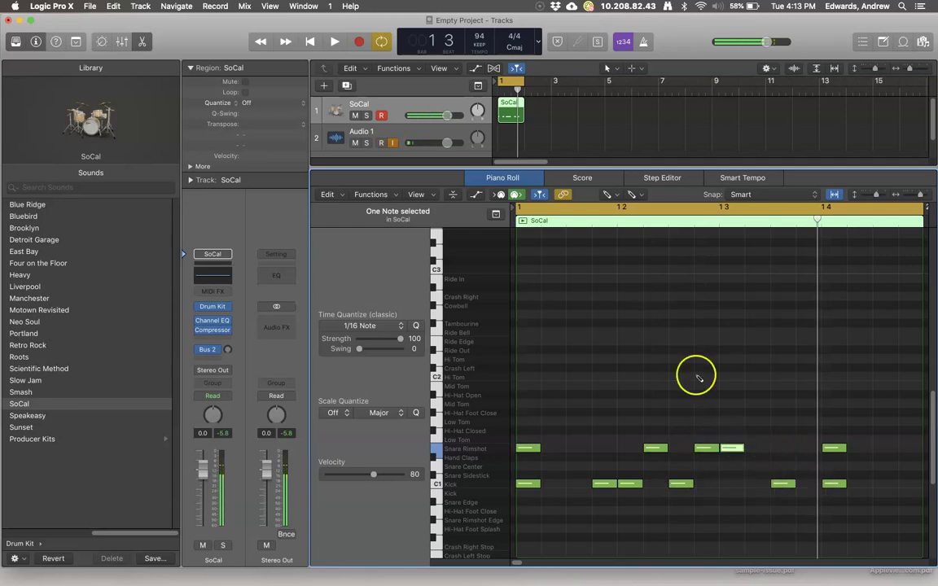
- Play back the loop and add a Snare Rimshot note on the third sixteenth of beat 4, stopping after listening
left_click(333, 42)
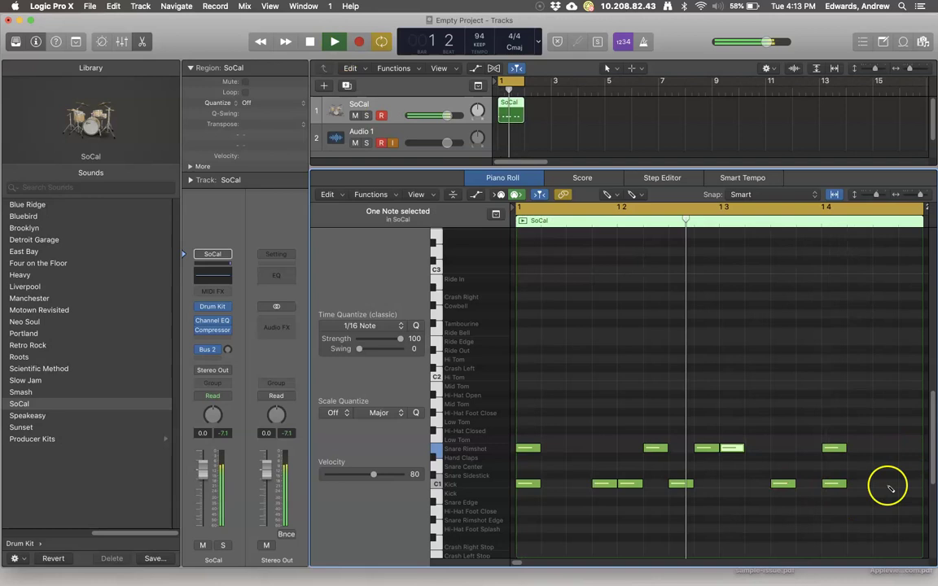
left_click(880, 449)
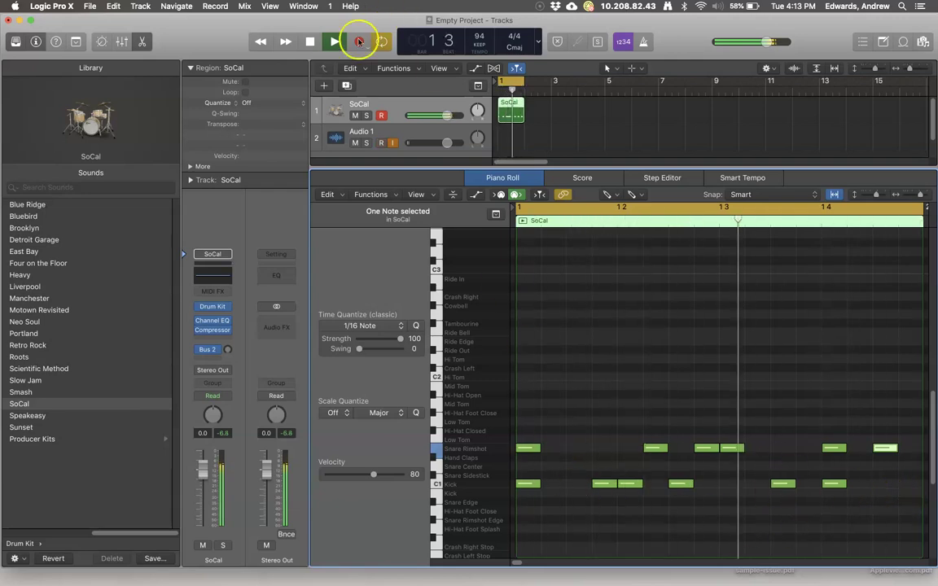
left_click(310, 41)
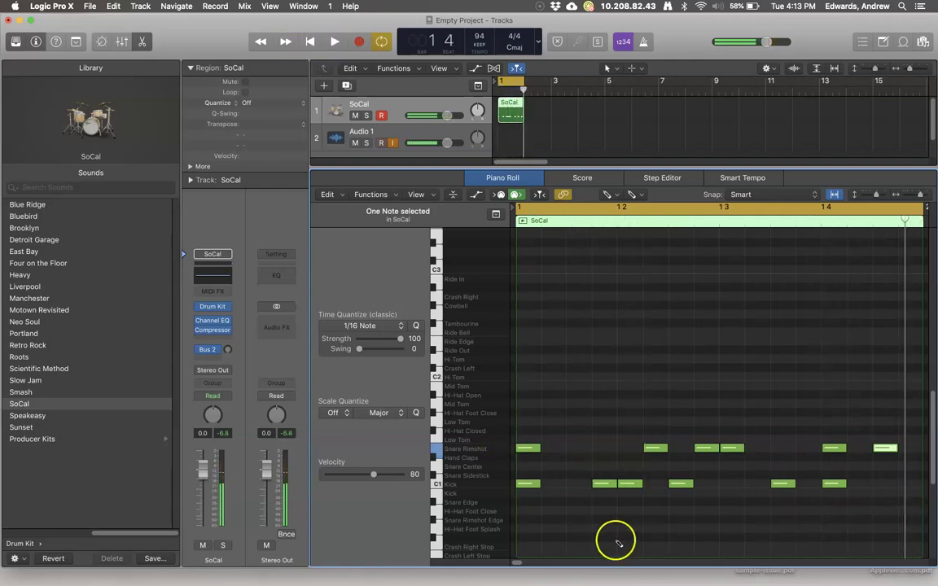
- Set the velocity of the kick note on beat 1 to 119
left_click(531, 484)
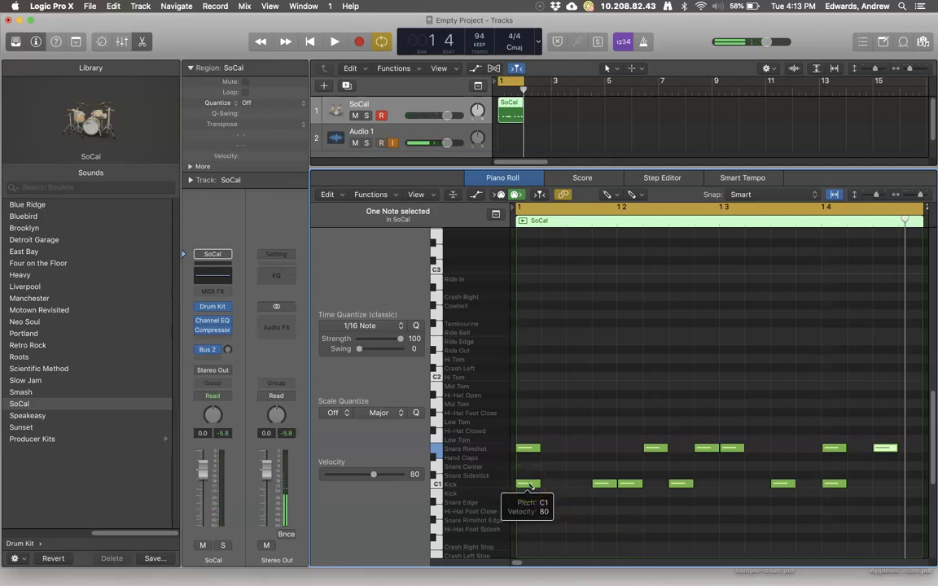
left_click(530, 485)
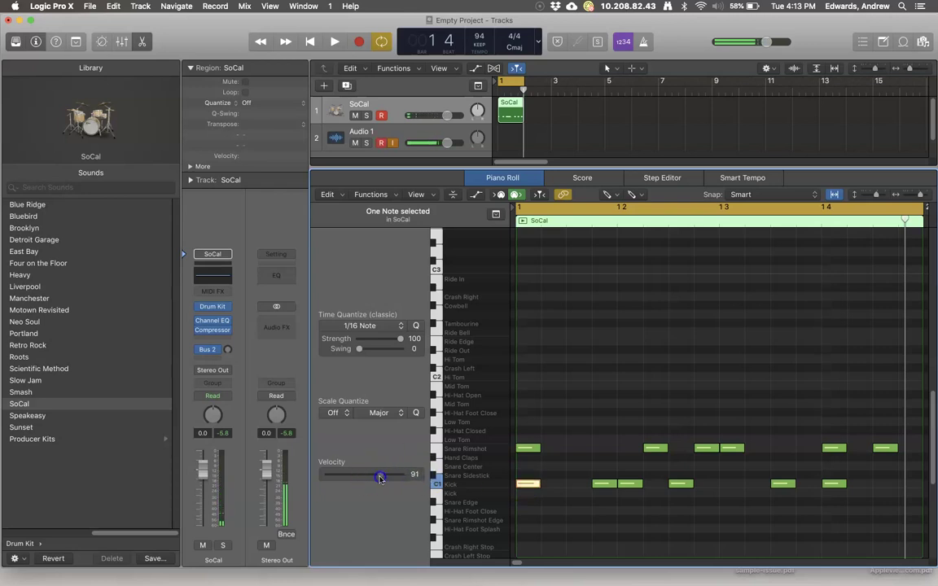
mouse_move(400, 474)
left_mouse_down()
mouse_move(341, 475)
mouse_move(391, 481)
left_mouse_up()
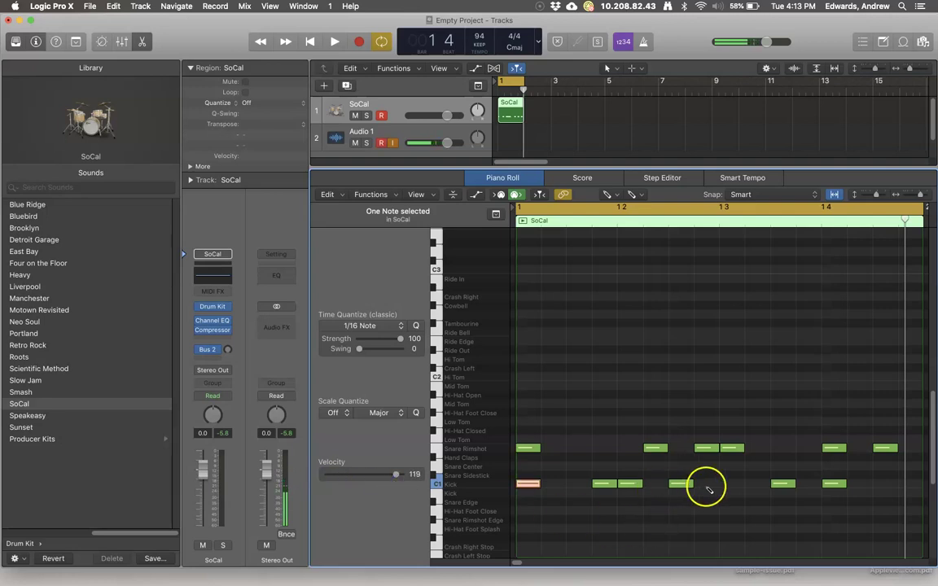
- Raise the velocity of the beat 3 snare rimshot and set the beat 1 rimshot's velocity to 120
left_click(733, 448)
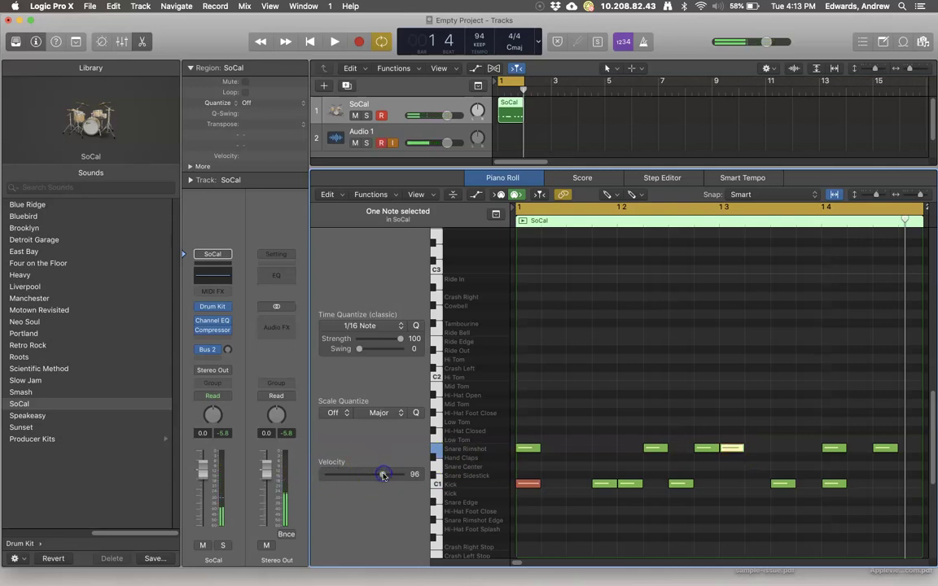
left_click(528, 448)
left_click_drag(400, 474, 378, 477)
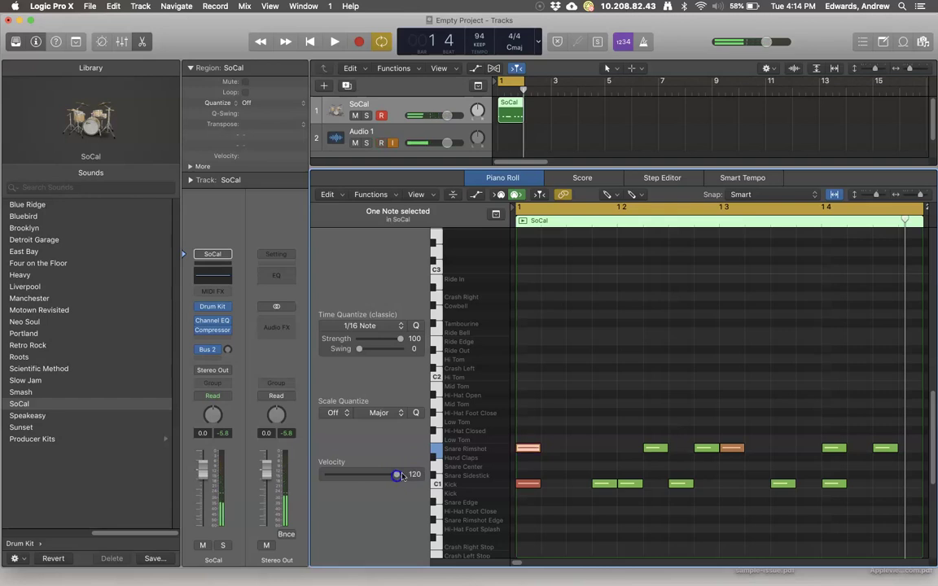
- Play the loop from the start of bar 1, stop it, and set the beat 2 kick's velocity to 104
left_click(311, 40)
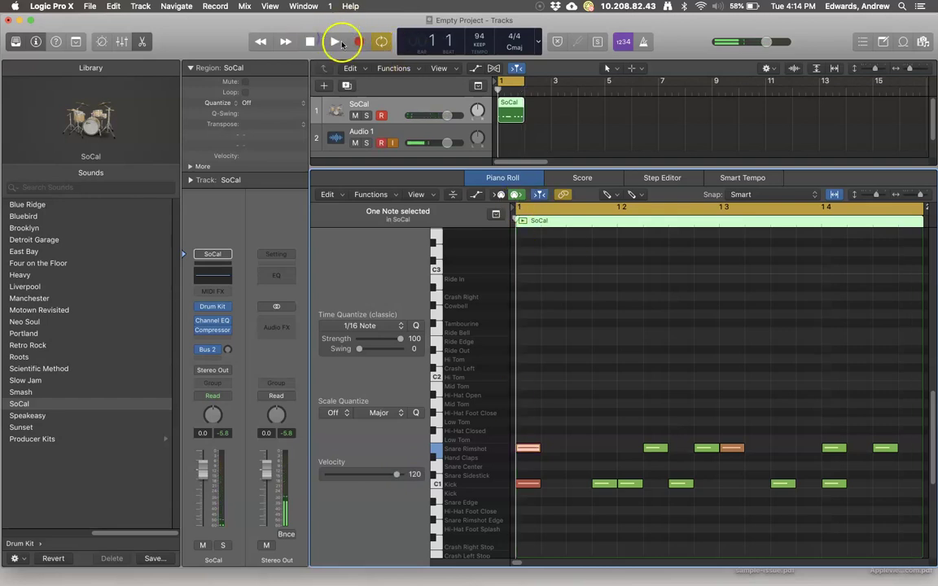
left_click(334, 42)
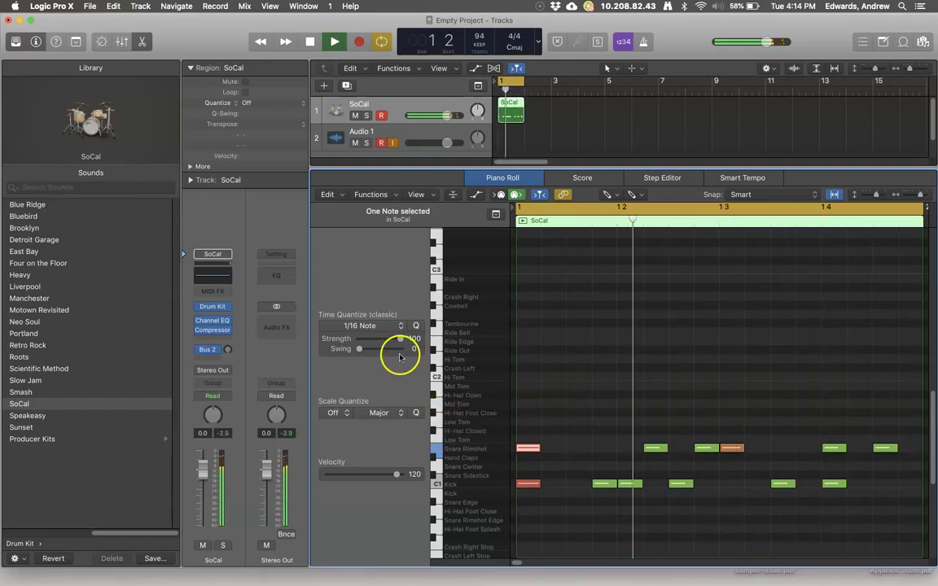
left_click(309, 43)
left_click(630, 484)
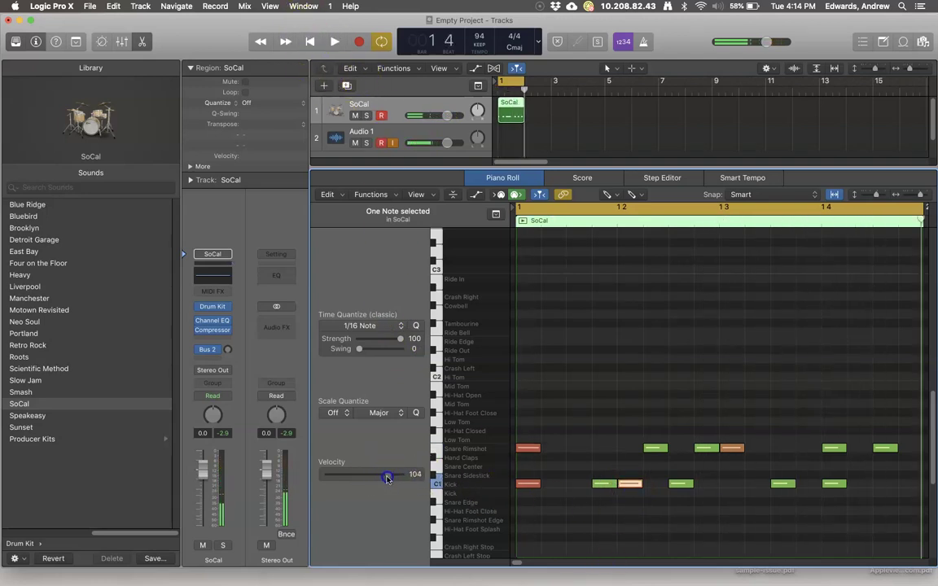
- Place a syncopated run of sixteenth-length Hi-Hat Foot Close notes across beats 1 to 3, leaving a few gaps
left_click(528, 415)
left_click(605, 413)
left_click(630, 414)
left_click(657, 414)
left_click(681, 414)
left_click(733, 414)
left_click(758, 414)
left_click(784, 414)
left_click(808, 414)
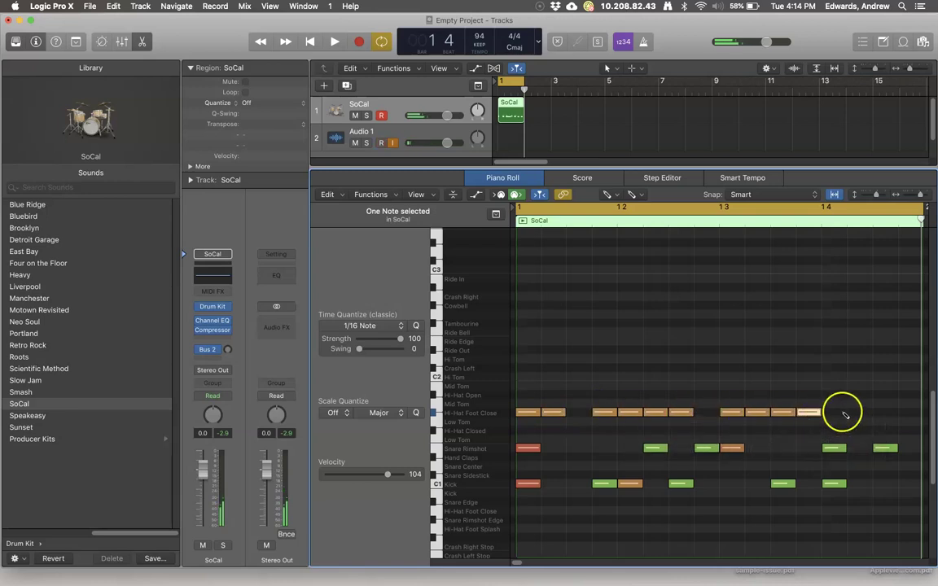
- Add Hi-Hat Foot Close notes on beat 4's first two sixteenths and one at bar 2, moving that one back to position 1 4 4 1
left_click_drag(847, 414, 921, 414)
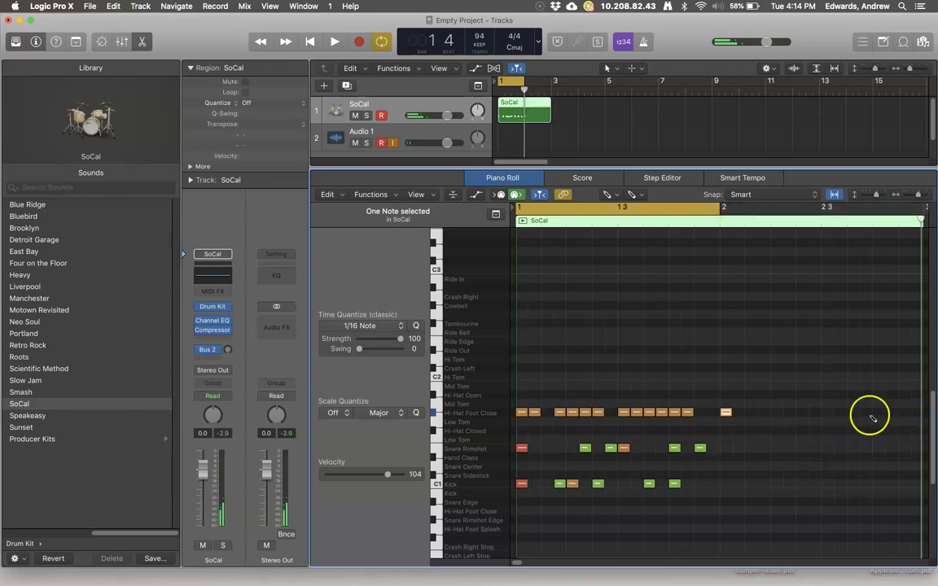
left_click_drag(726, 414, 714, 414)
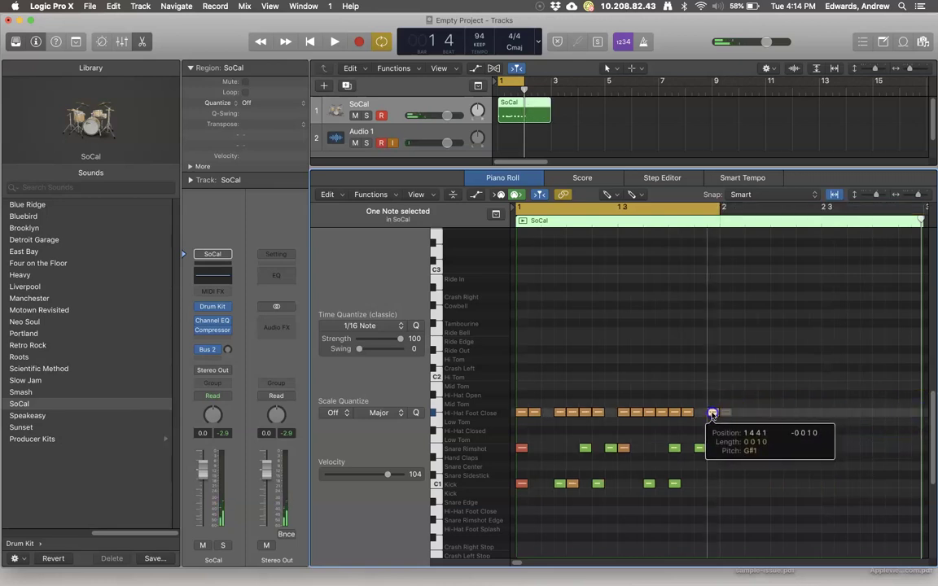
left_click(743, 439)
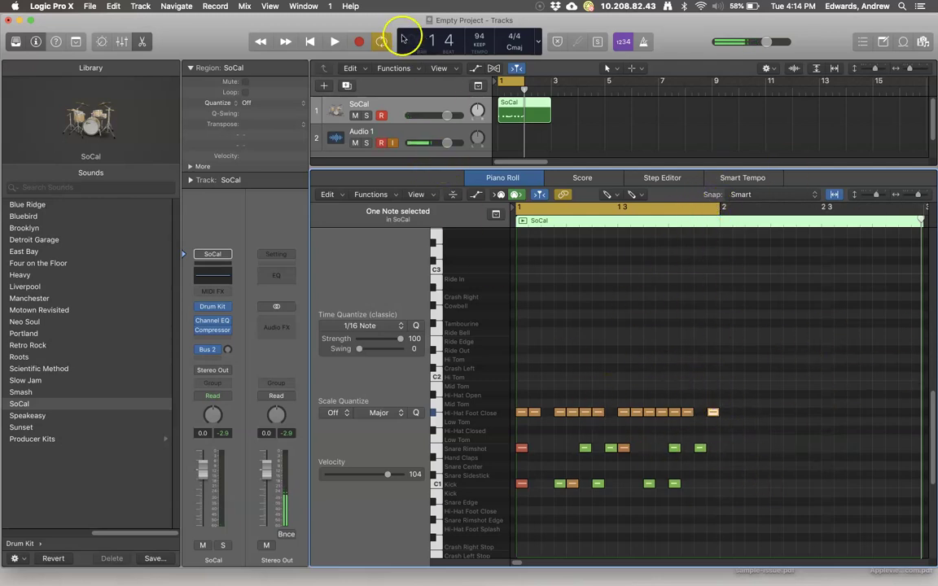
- Play back the loop with the hi-hats from the start of bar 1, stopping after listening
left_click(314, 43)
left_click(334, 43)
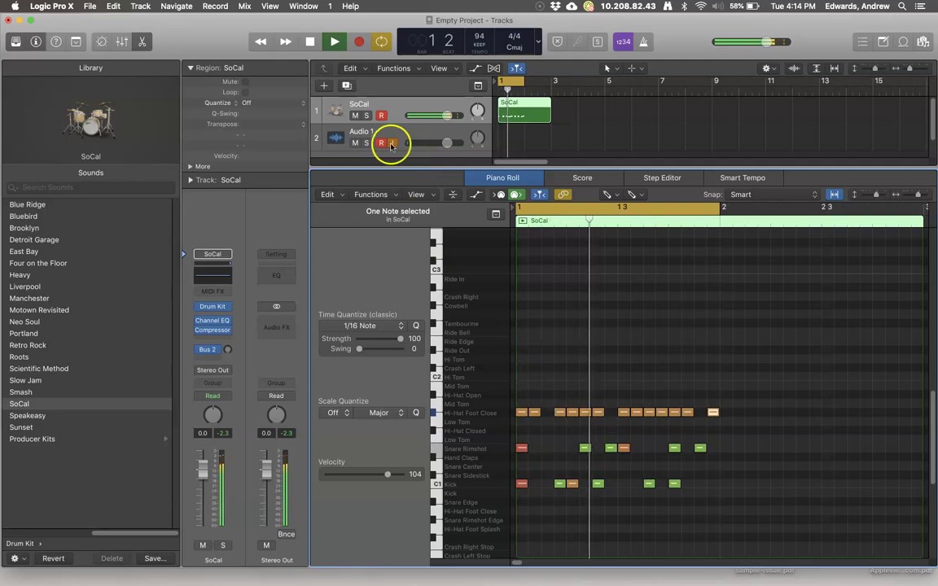
left_click(309, 41)
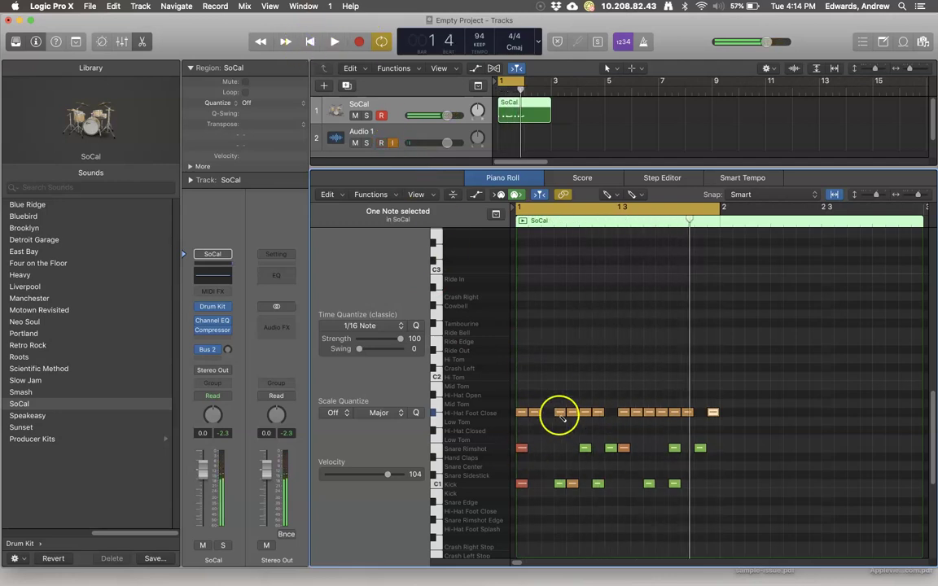
- Shift the hi-hat on beat 1's fourth sixteenth earlier and beat 2's third-sixteenth one later by a sixteenth, and remove beat 3's first two hi-hats
left_click(561, 412)
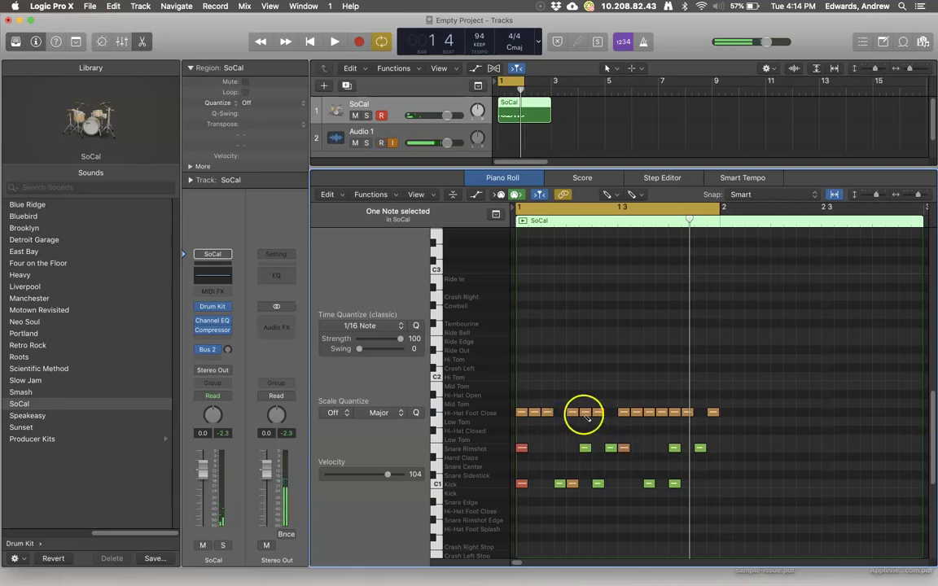
left_click(585, 413)
left_click_drag(598, 414, 623, 413)
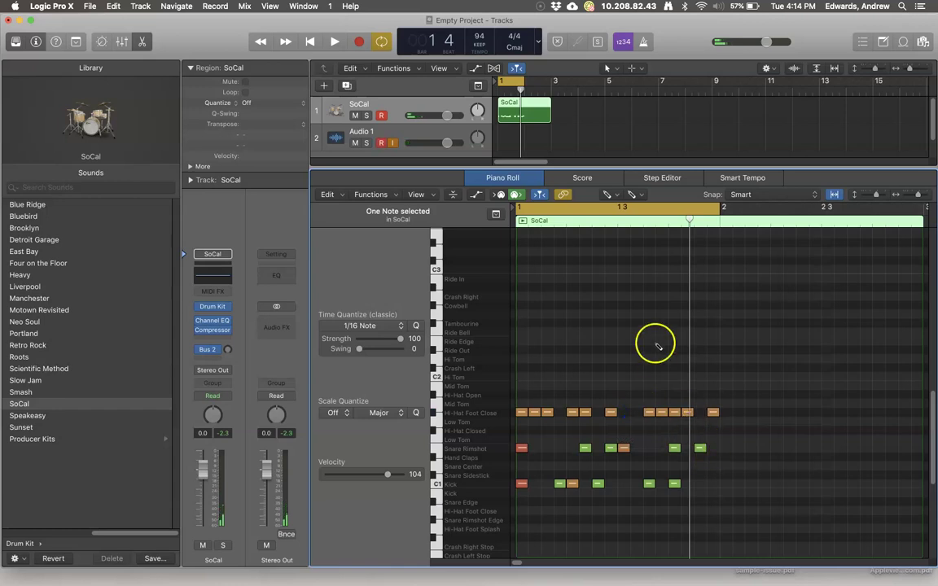
- During loop playback, delete the hi-hat on beat 1's second sixteenth and add one on its fourth sixteenth, then stop
left_click(332, 41)
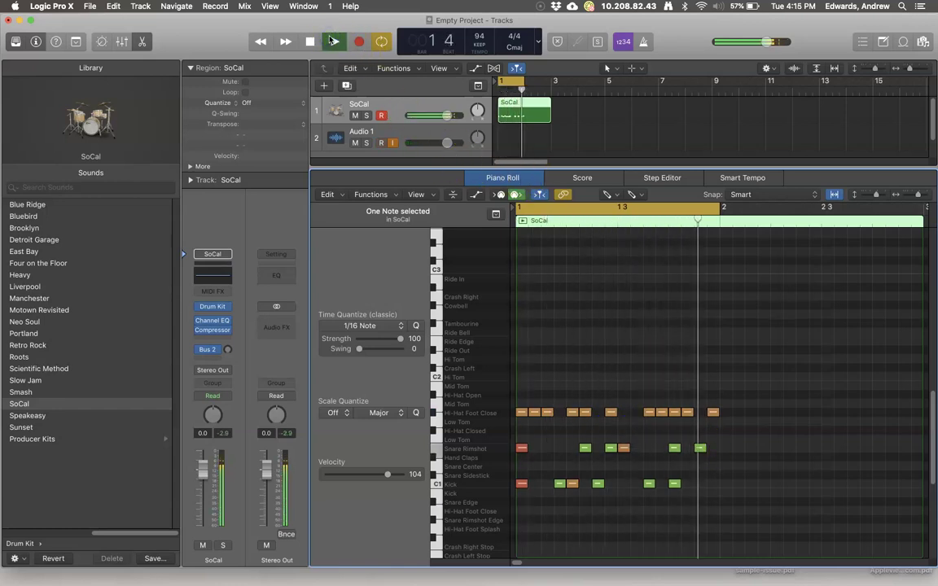
double_click(534, 413)
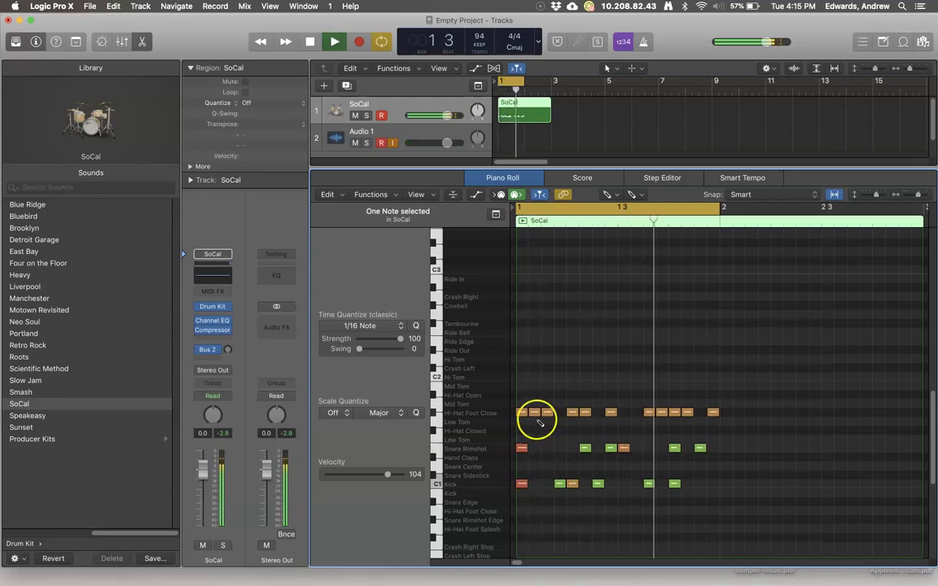
left_click(560, 413)
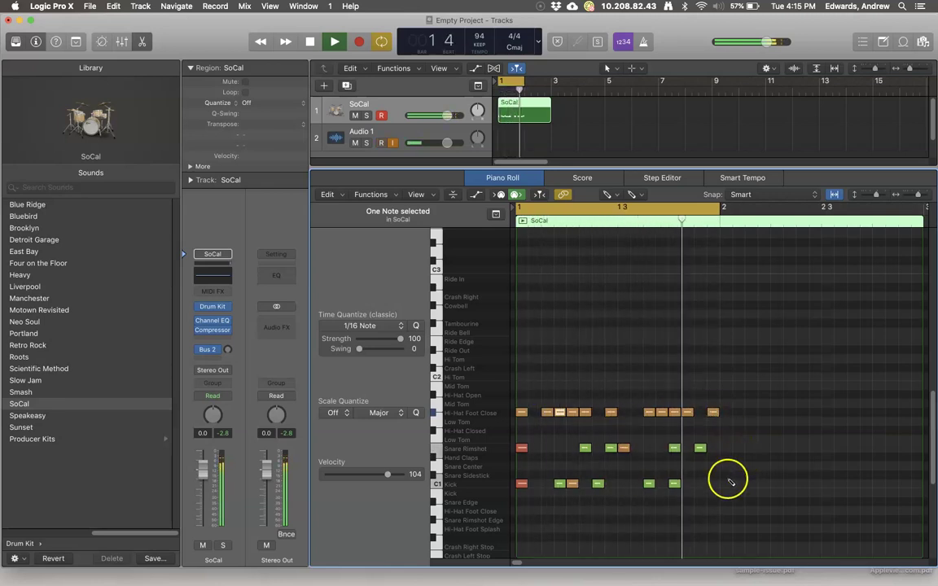
left_click(309, 41)
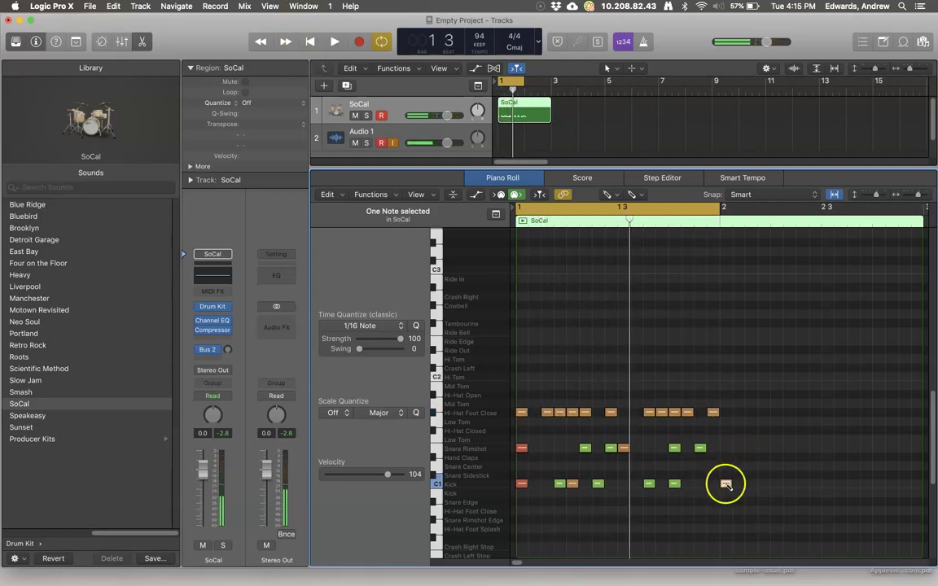
- Add bar 2 kicks on beat 1's third sixteenth, beats 2, 3 and 4, beat 2's fourth and beat 4's third, extending the cycle to bar 3
left_click(777, 484)
left_click(828, 483)
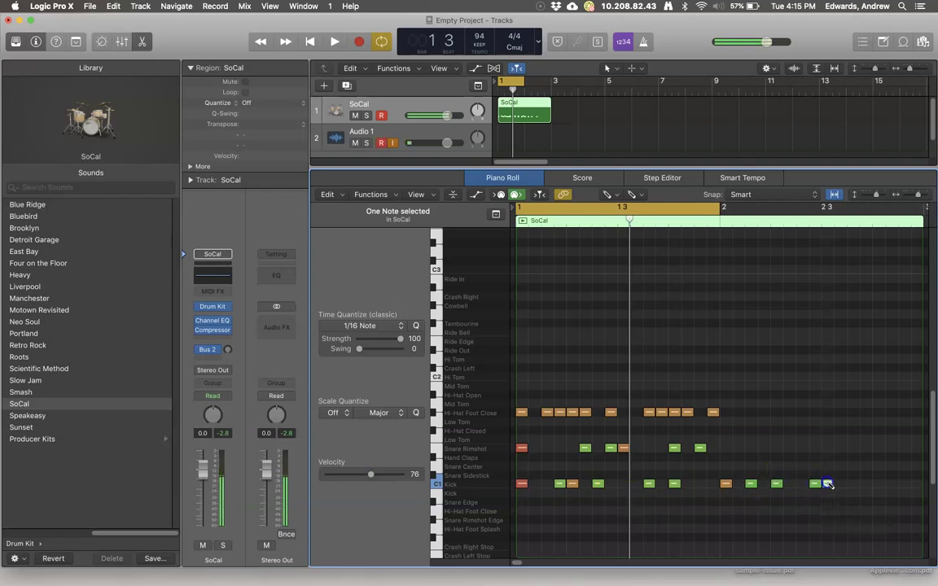
left_click(879, 485)
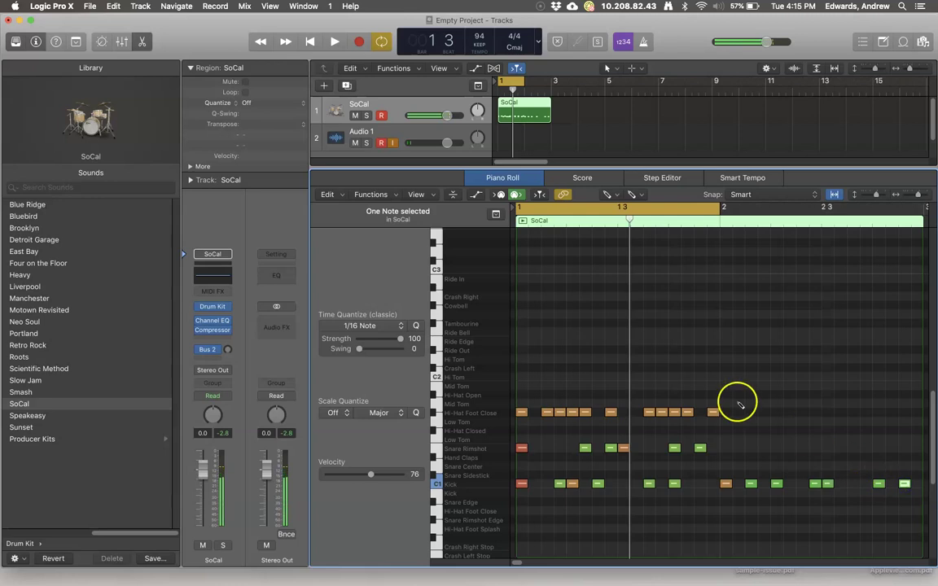
left_click_drag(722, 208, 920, 213)
left_click(746, 262)
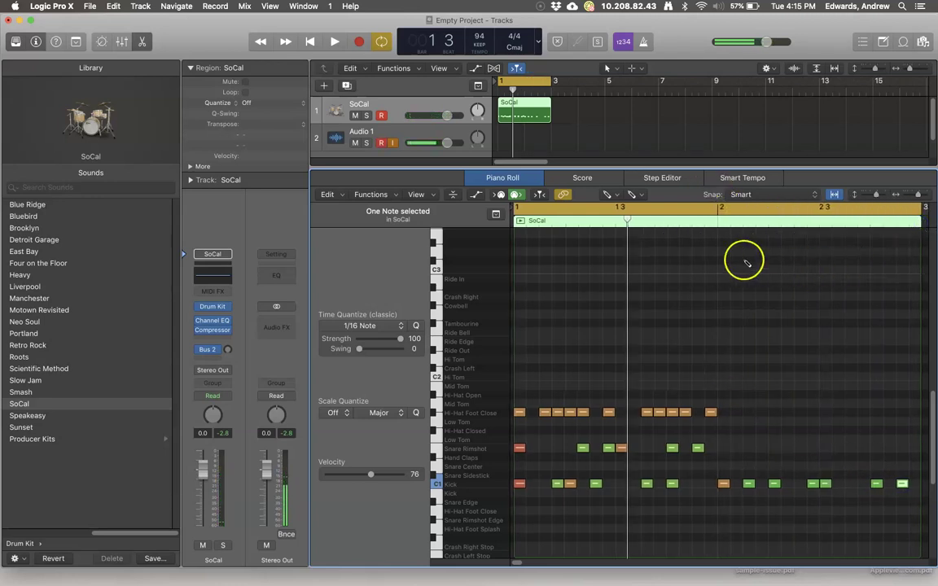
- Add bar 2 Snare Rimshots on beat 1's second and fourth sixteenths, beat 2, beat 2's third, beat 3's third and beat 4's second sixteenths
left_click(734, 447)
left_click(764, 448)
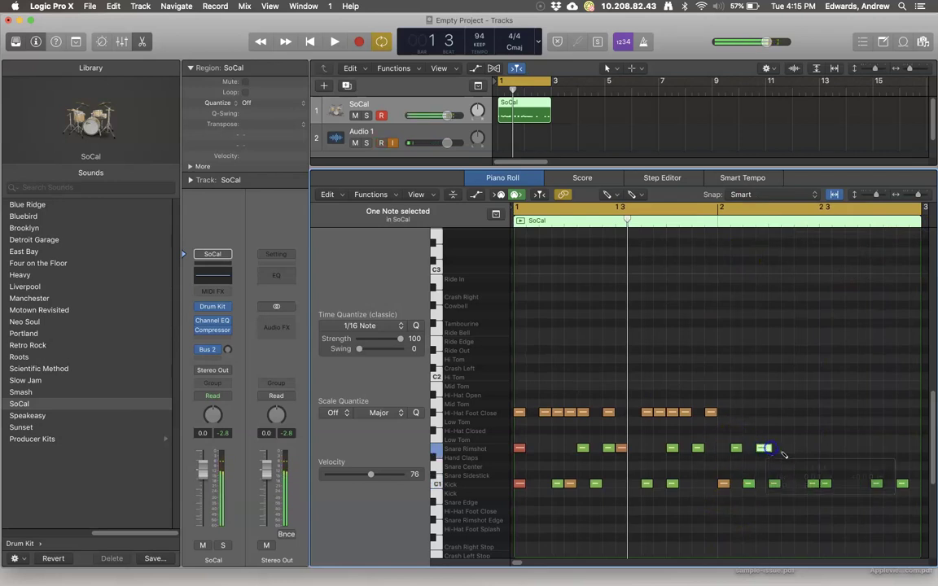
left_click_drag(770, 449, 766, 448)
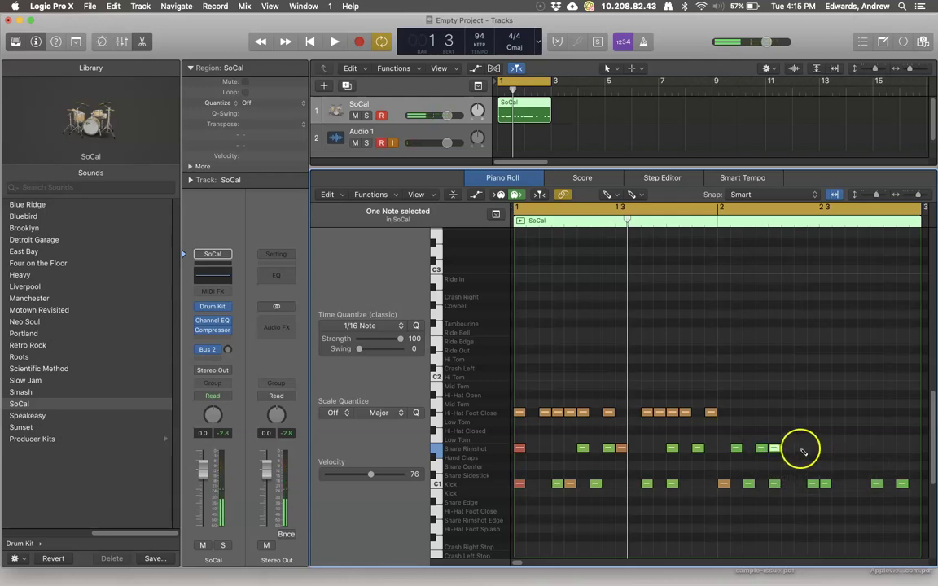
left_click(800, 449)
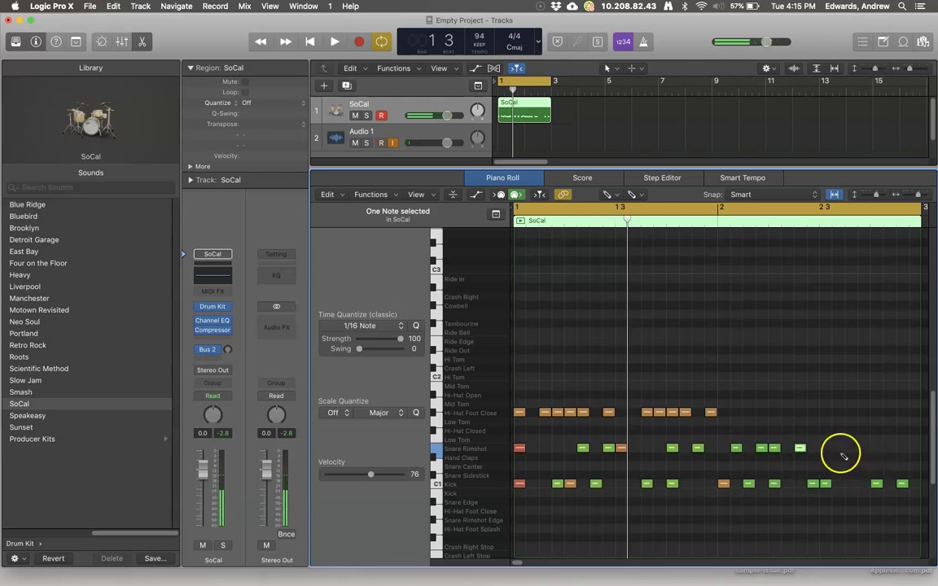
left_click(851, 448)
left_click(888, 449)
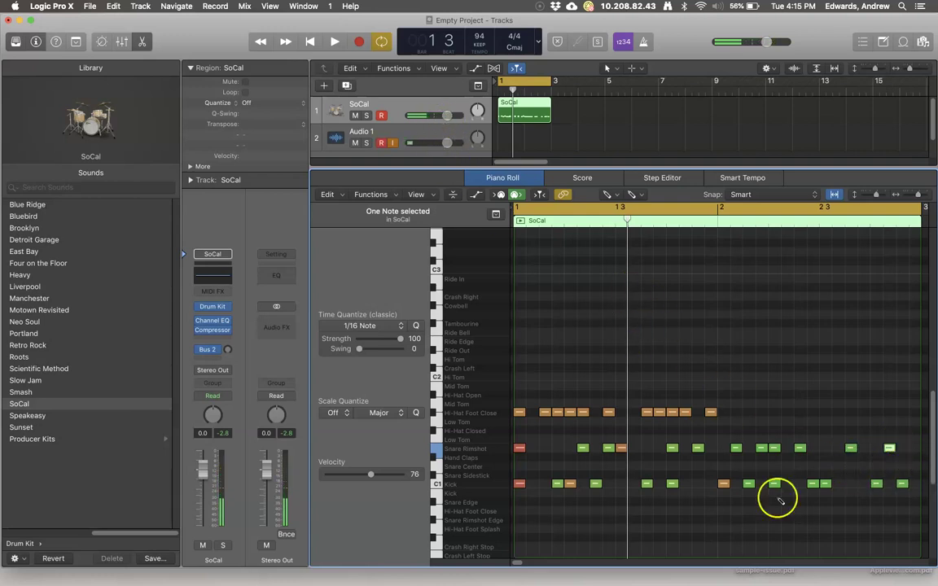
- Add bar 2 Hi-Hat Foot Close notes on beat 1 at velocity 108, its third and fourth sixteenths, and beat 2 at velocity 91
left_click(724, 413)
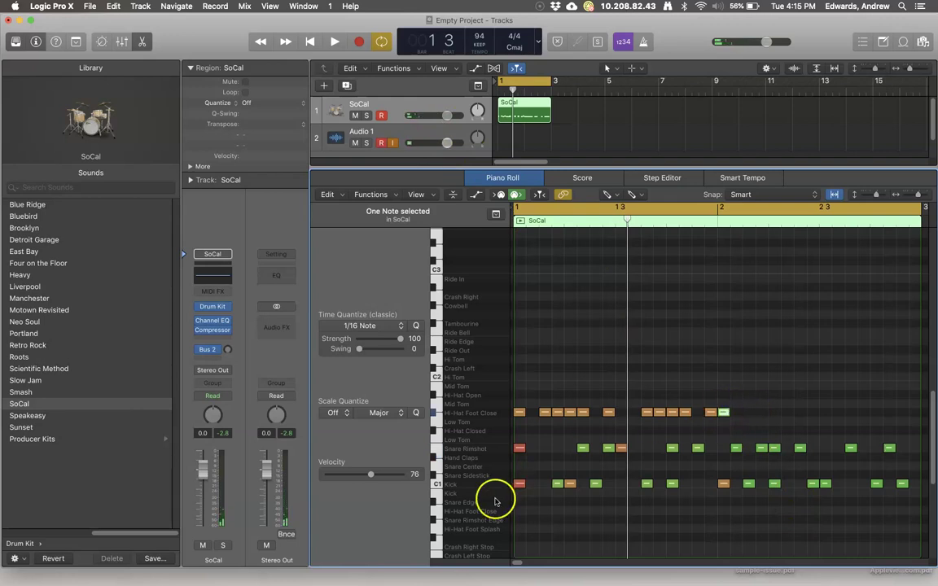
left_click_drag(370, 475, 390, 478)
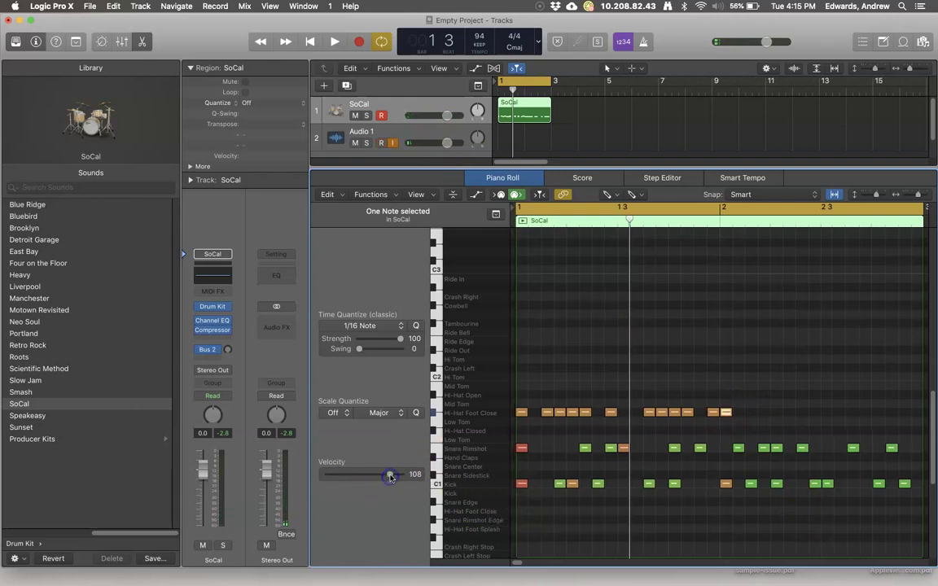
left_click(759, 415)
left_click(772, 416)
left_click(783, 415)
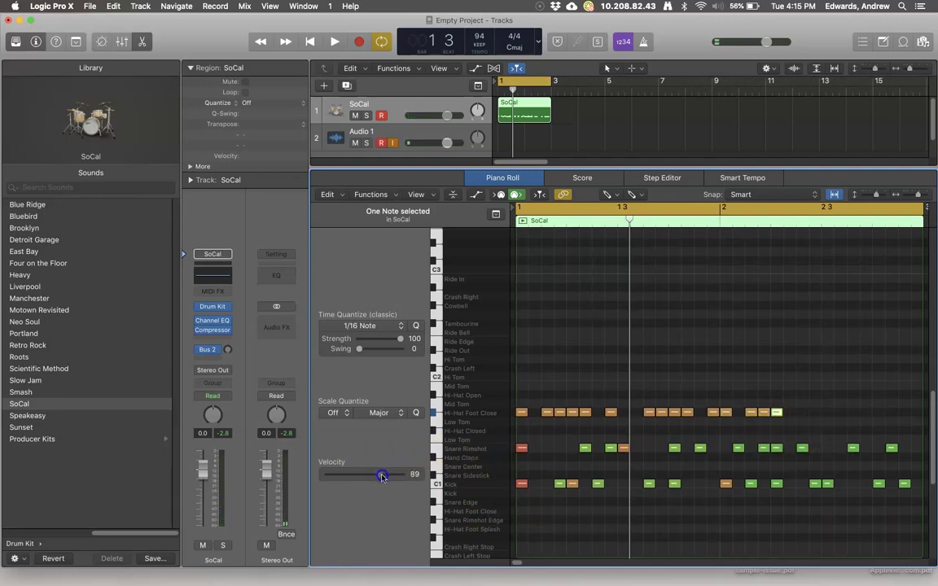
- Add velocity 91 hi-hats in bar 2 on beat 2's second and fourth sixteenths, and every sixteenth from beat 3's second through beat 4's third
left_click(790, 414)
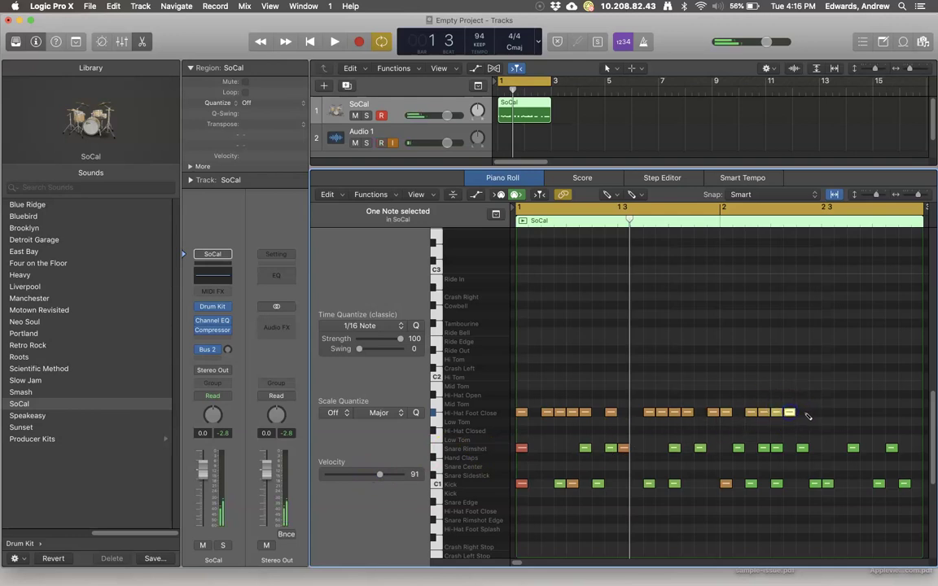
left_click(815, 414)
left_click(840, 414)
left_click(853, 413)
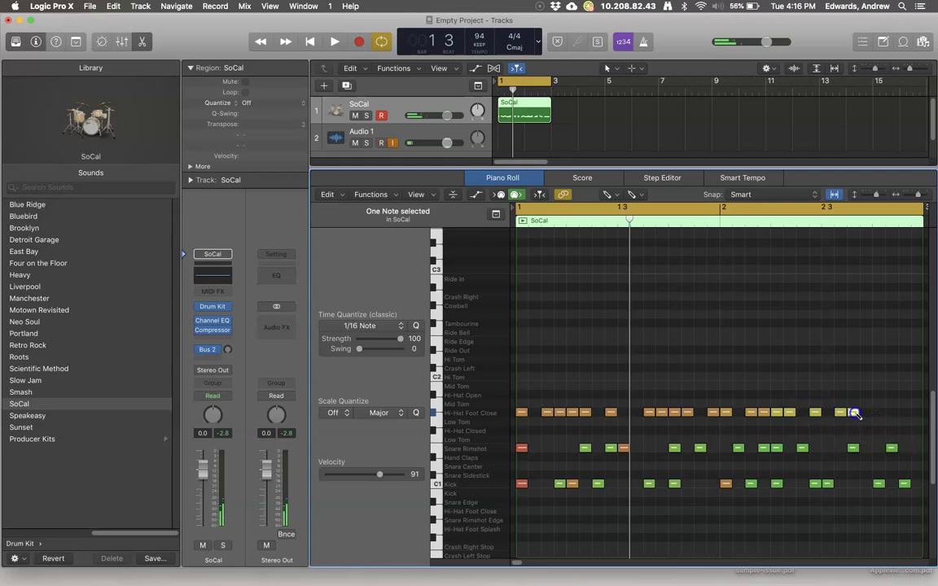
left_click(881, 414)
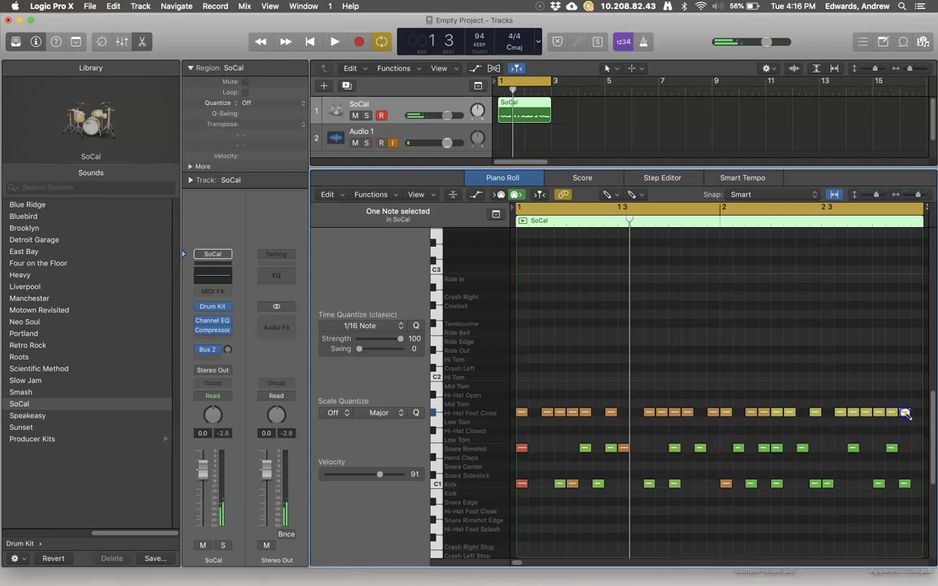
- Play back the two-bar drum loop, then stop and return to the start of bar 1
left_click(333, 41)
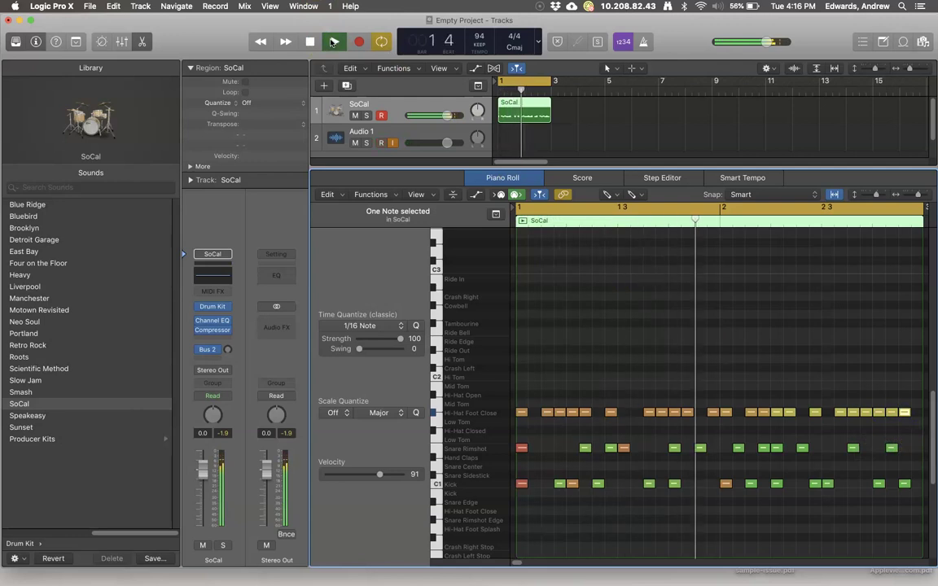
left_click(333, 40)
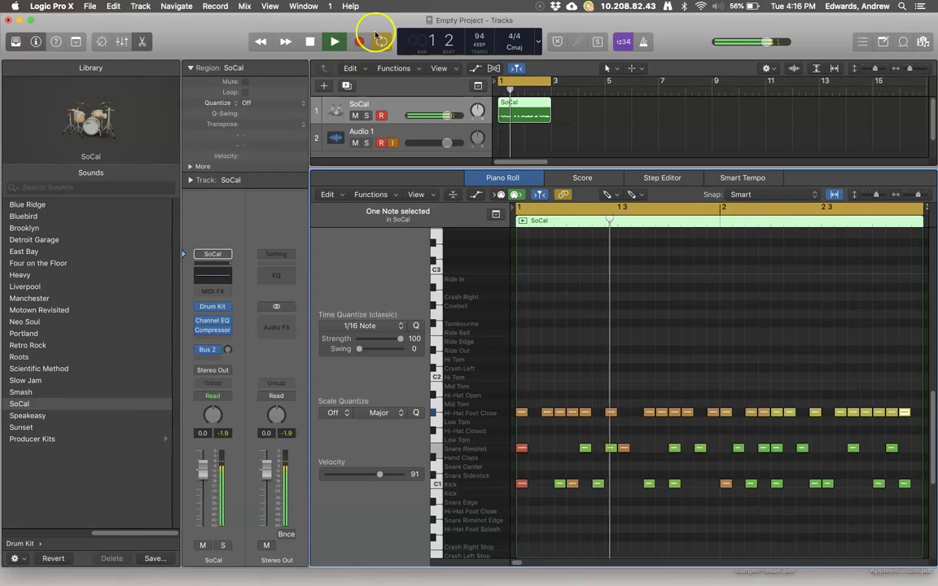
left_click(313, 43)
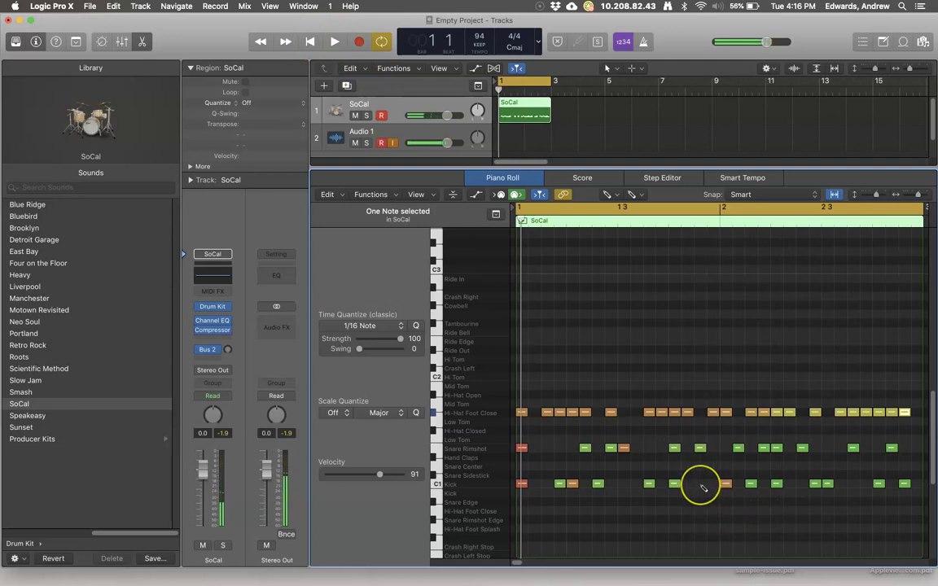
left_click(759, 482)
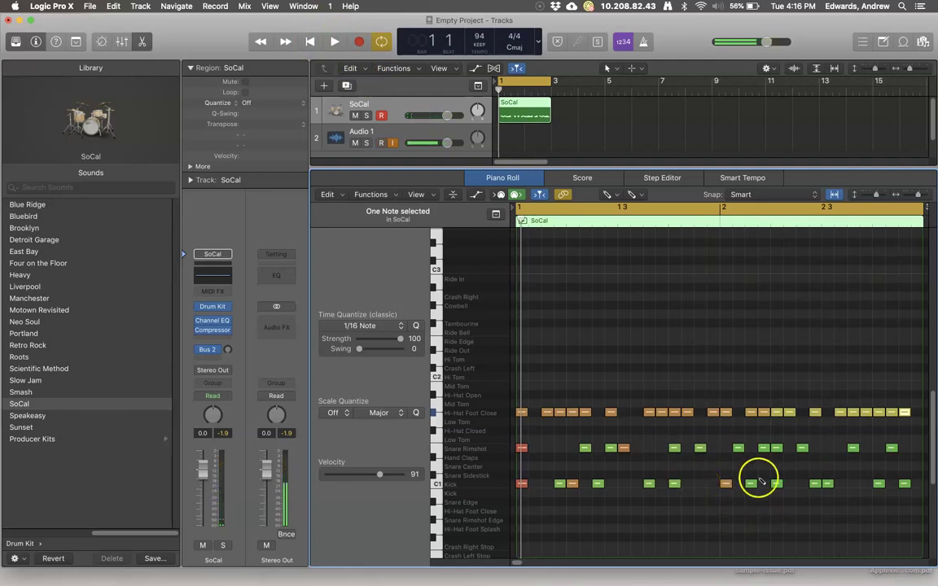
- Loop the SoCal region up to bar 9 and extend the cycle range to match
left_click(553, 104)
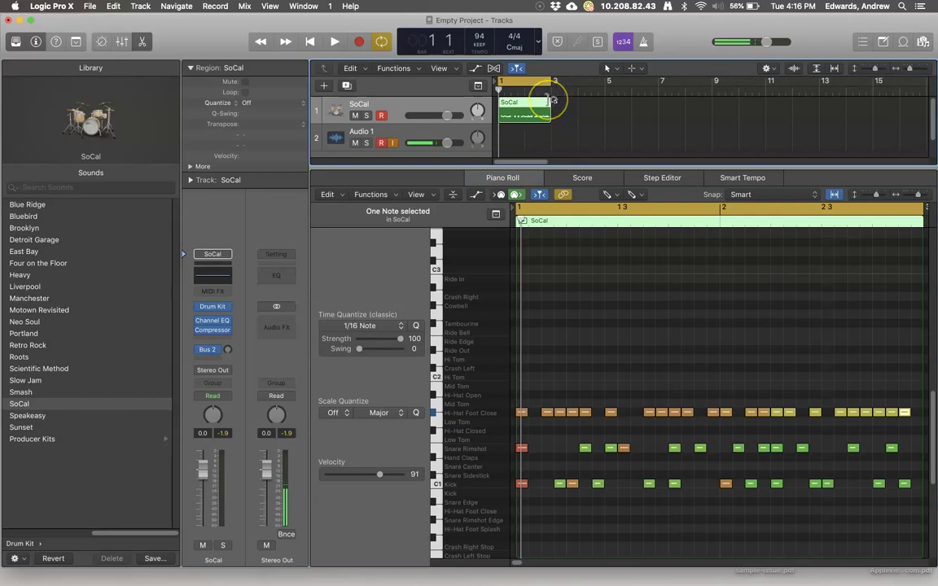
left_click_drag(552, 100, 709, 112)
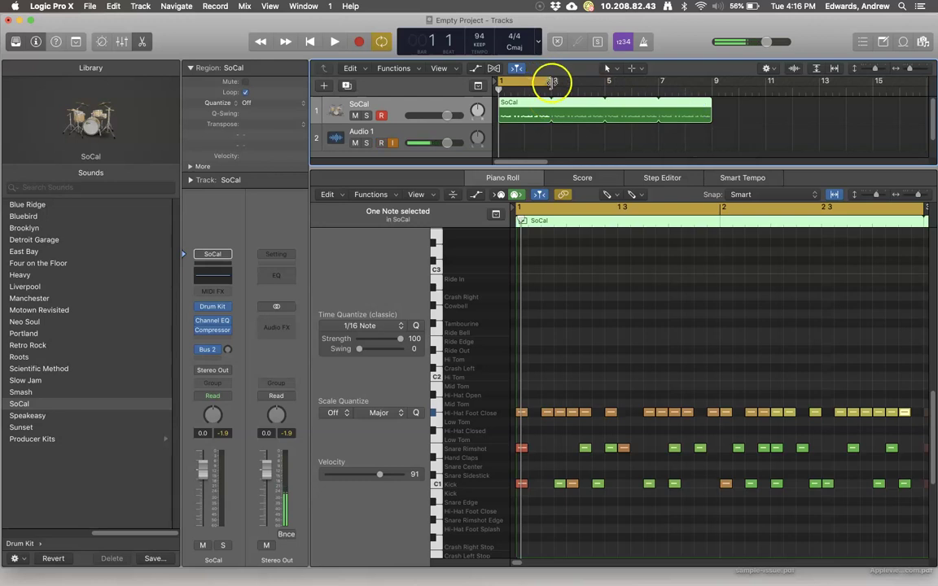
left_click_drag(552, 81, 712, 81)
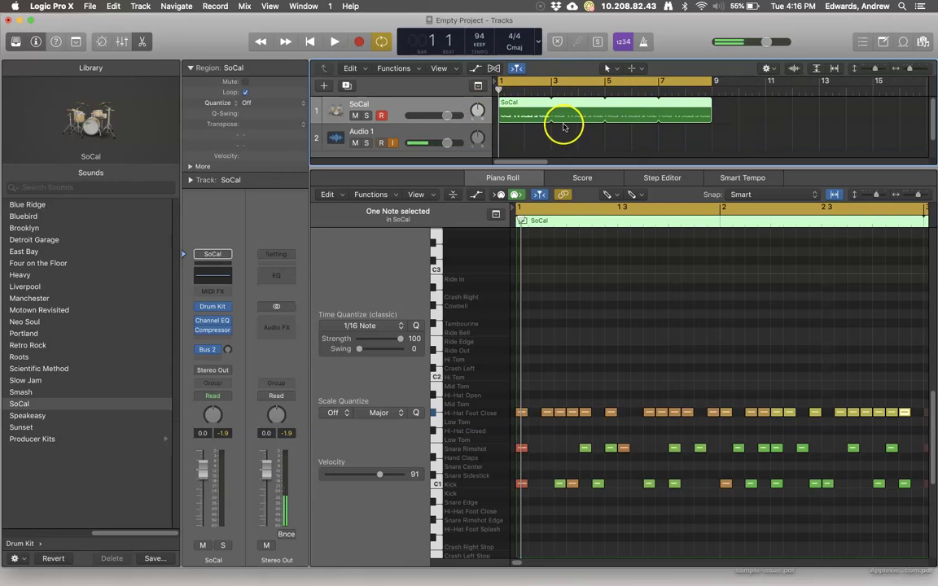
left_click_drag(534, 164, 533, 205)
left_click(323, 85)
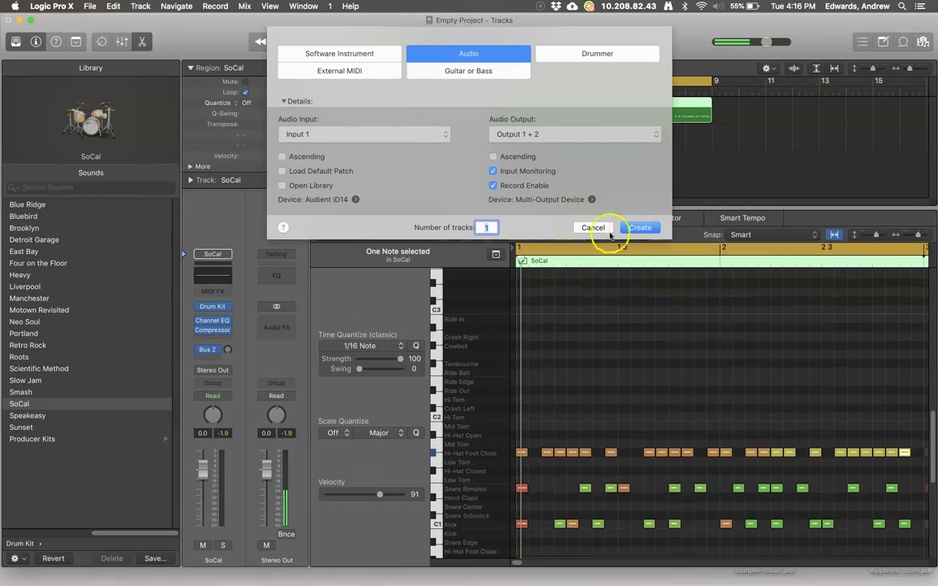
left_click(639, 228)
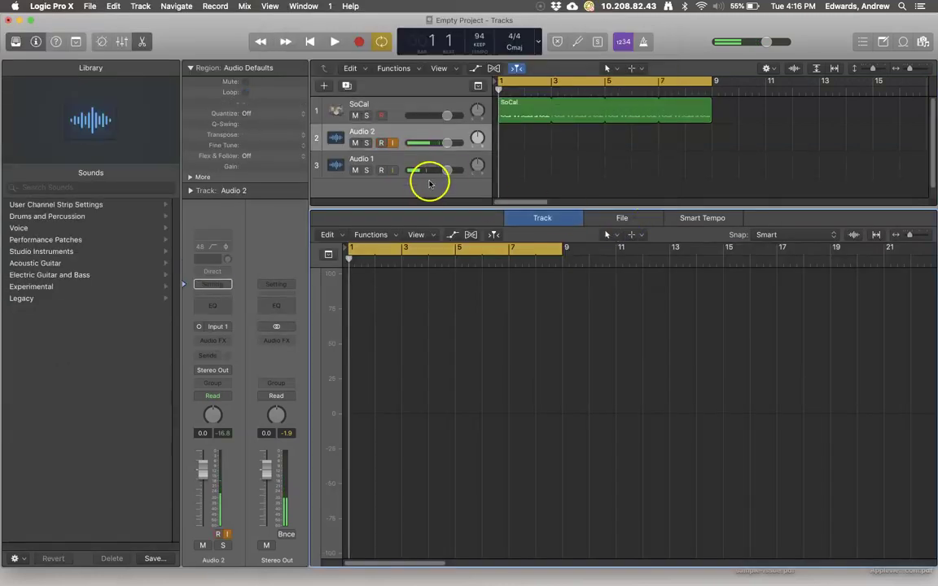
key("super+BackSpace")
left_click(382, 143)
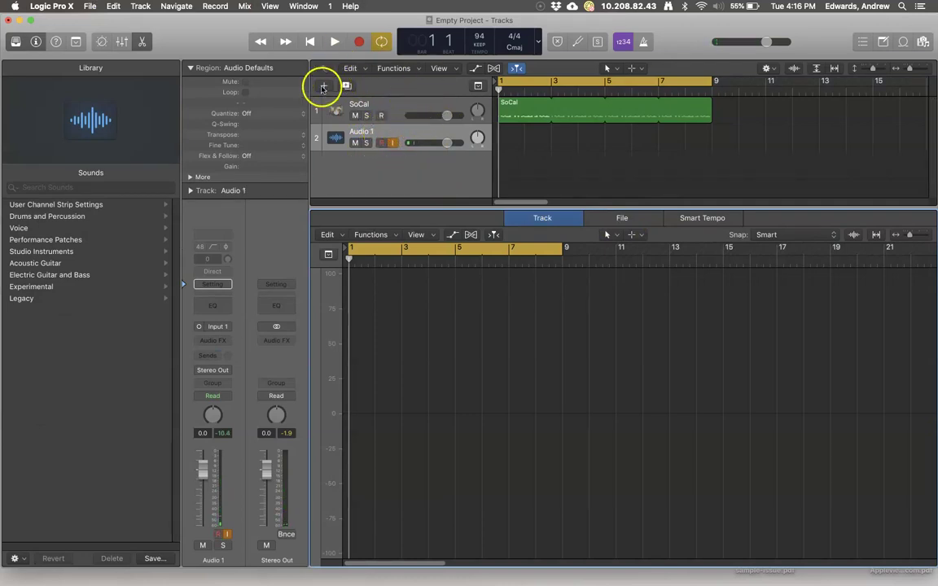
- Add one software instrument track using the default patch
left_click(323, 87)
left_click(362, 55)
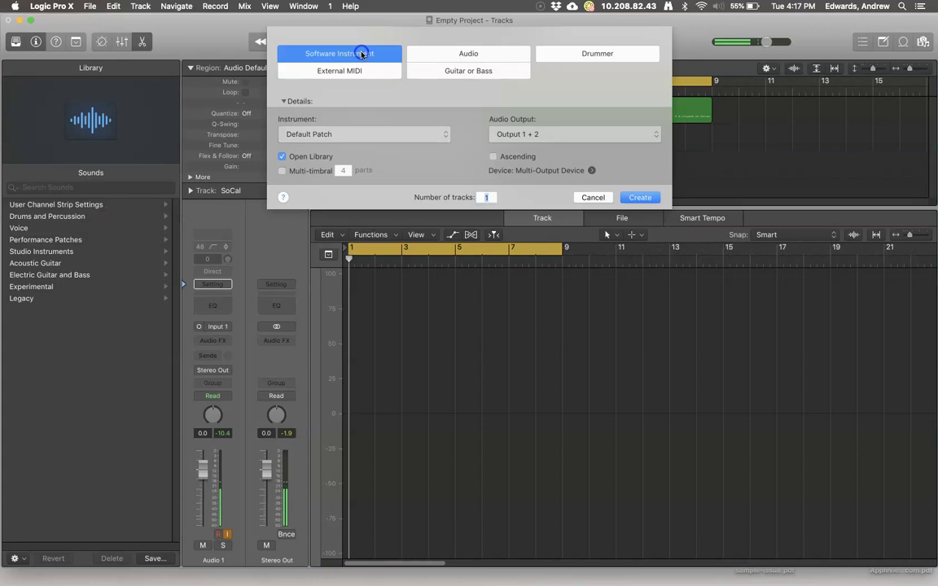
left_click(636, 197)
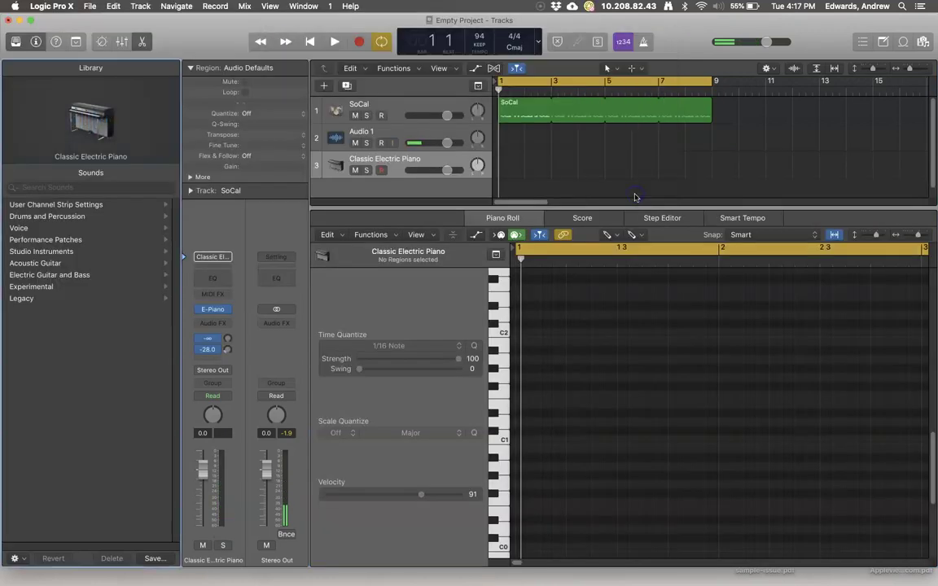
left_click(394, 144)
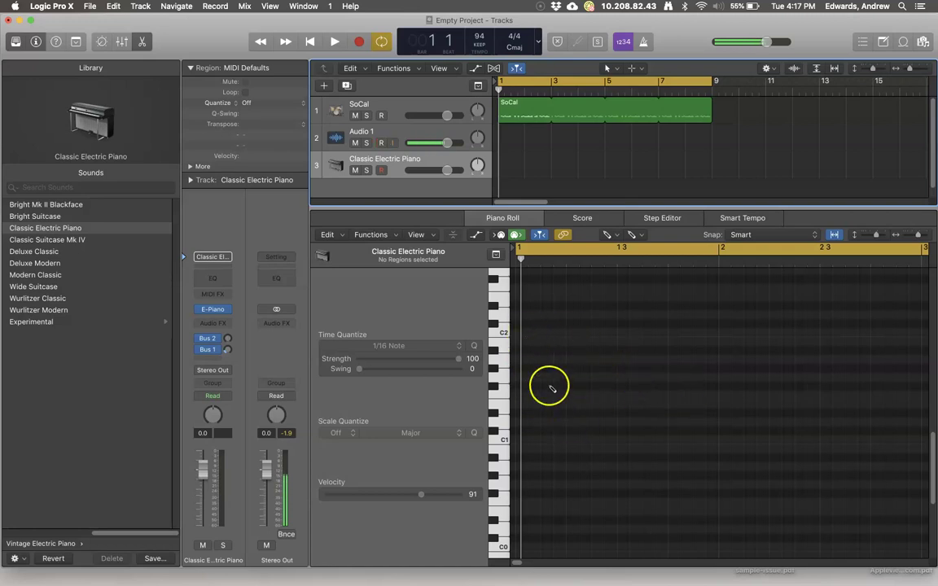
- Audition low notes of the Classic Electric Piano around C2 and E1 on the Piano Roll keyboard
scroll(551, 389, "up", 5)
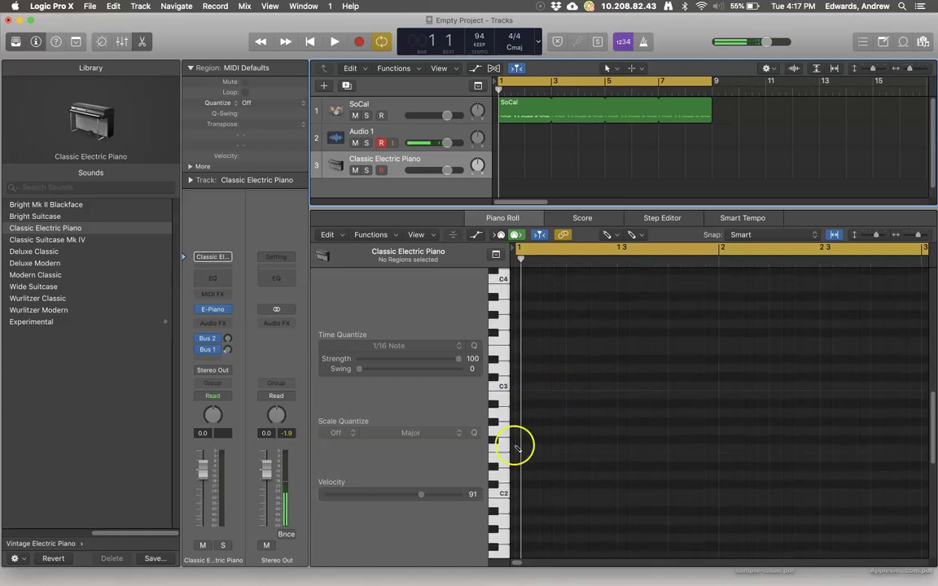
left_click(497, 487)
scroll(503, 460, "down", 3)
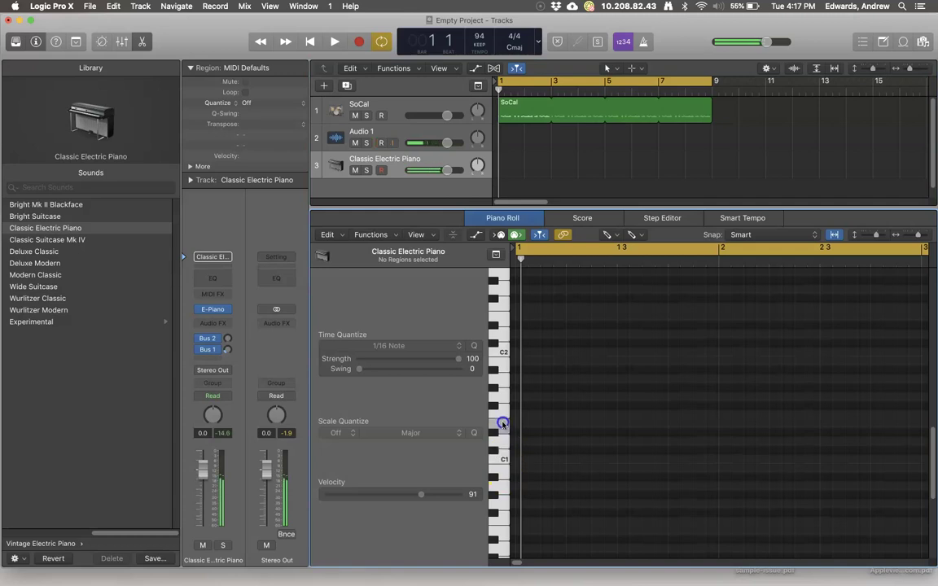
scroll(505, 432, "up", 3)
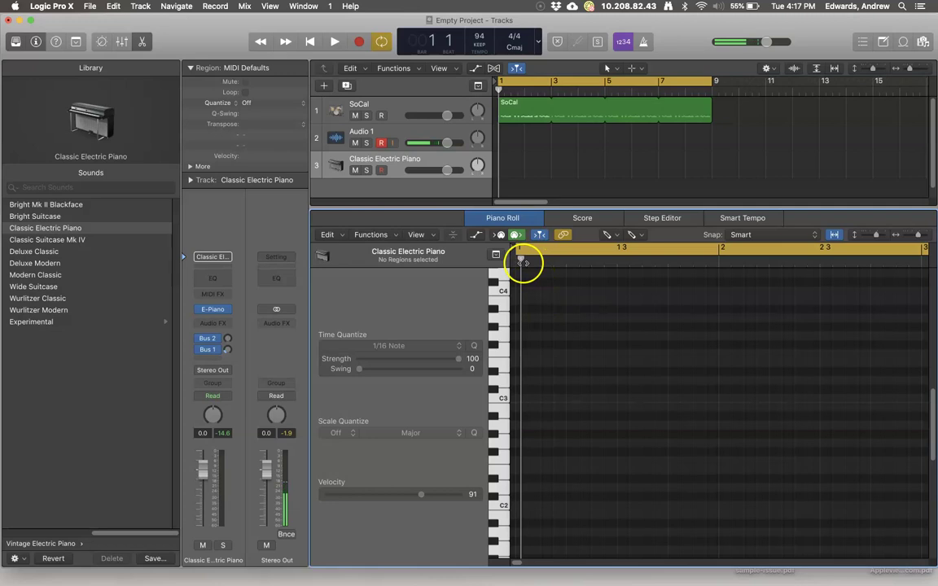
- Place the playhead at the very start of bar 1 and shorten the cycle range so it ends at bar 3
left_click_drag(521, 261, 518, 263)
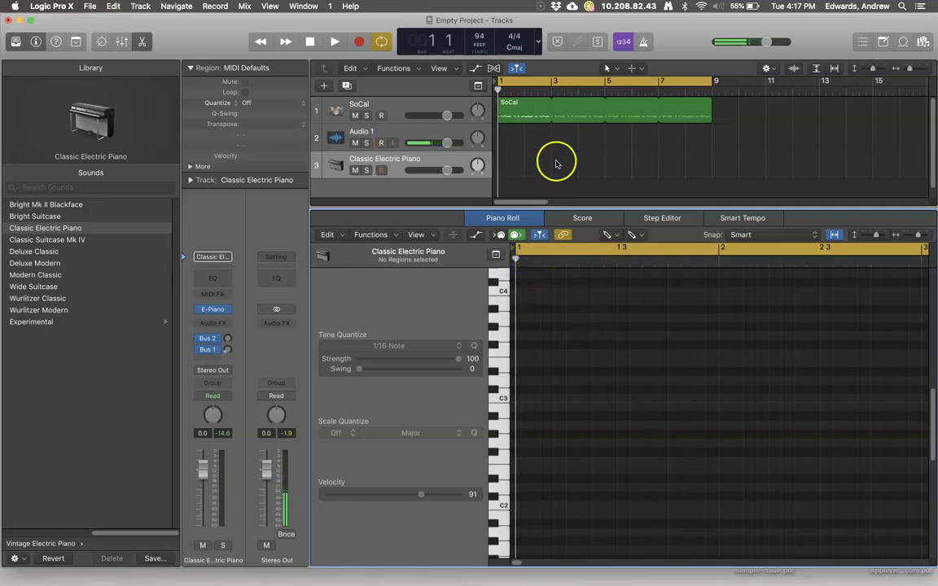
left_click_drag(712, 82, 553, 92)
left_click(704, 440)
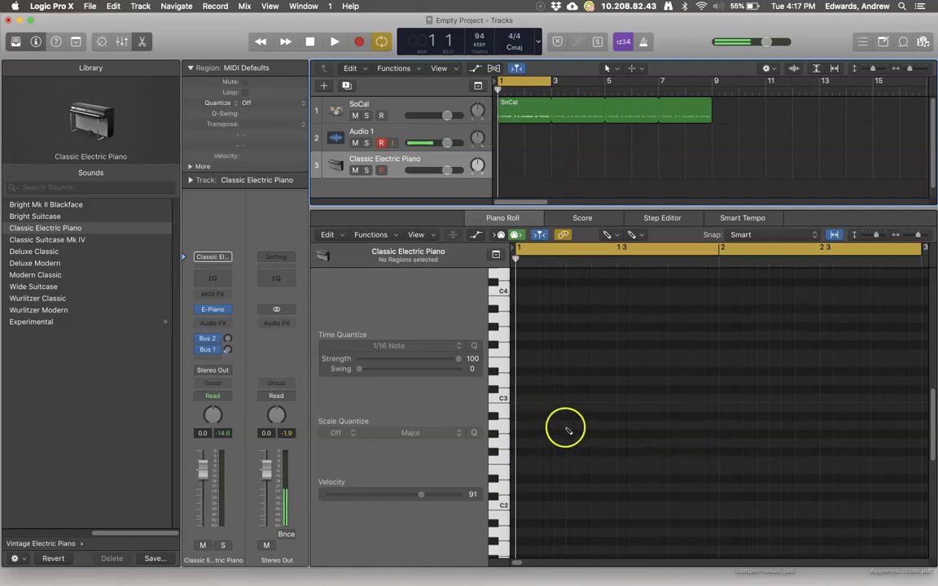
- With the loop playing, enter a C3 sixteenth note at the start of bar 1 followed by four D#3 sixteenths over its first two beats
left_click(334, 42)
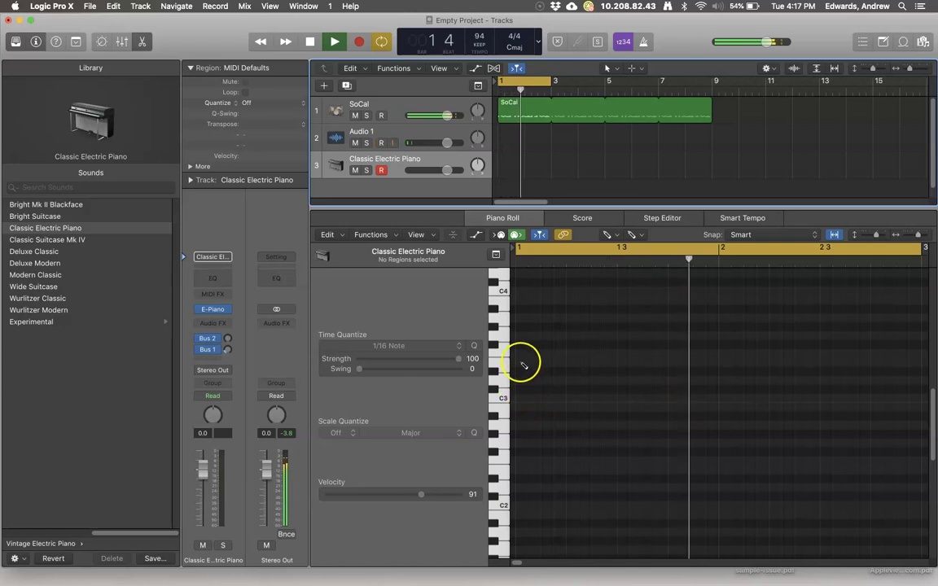
left_click(525, 397)
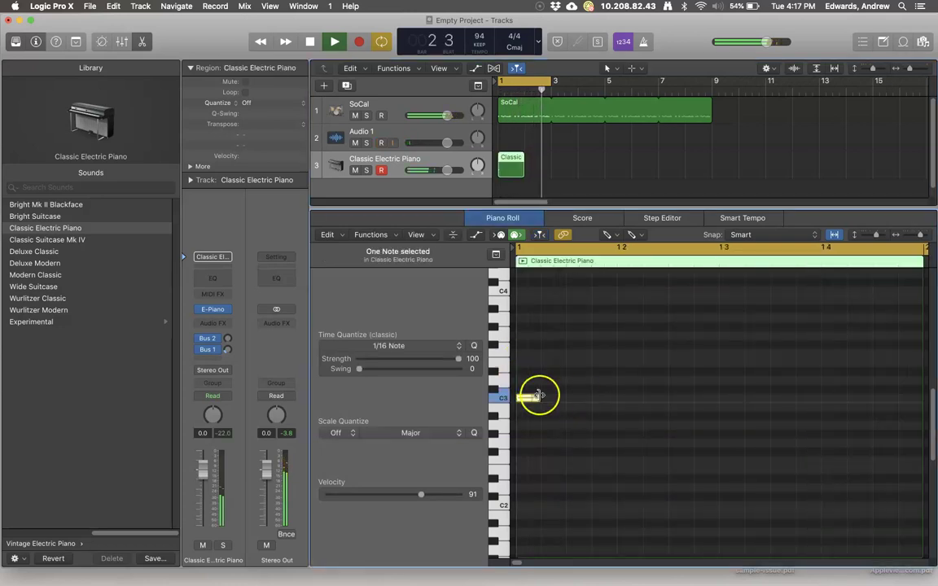
left_click(544, 372)
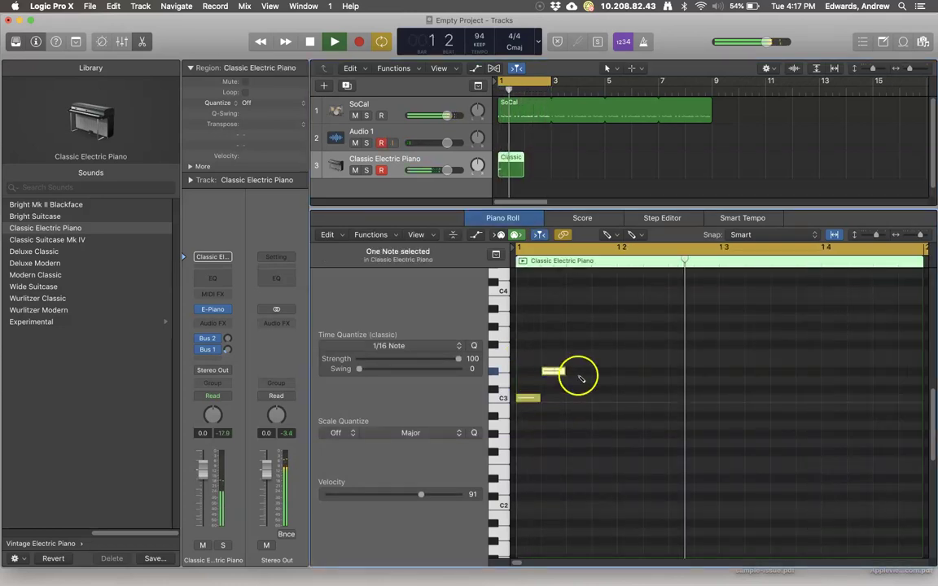
left_click(631, 374)
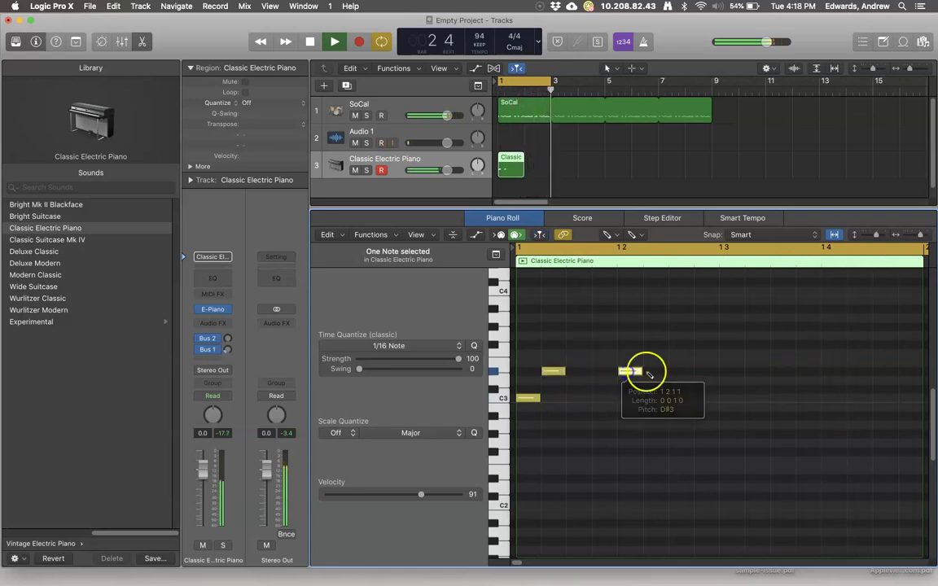
left_click(655, 371)
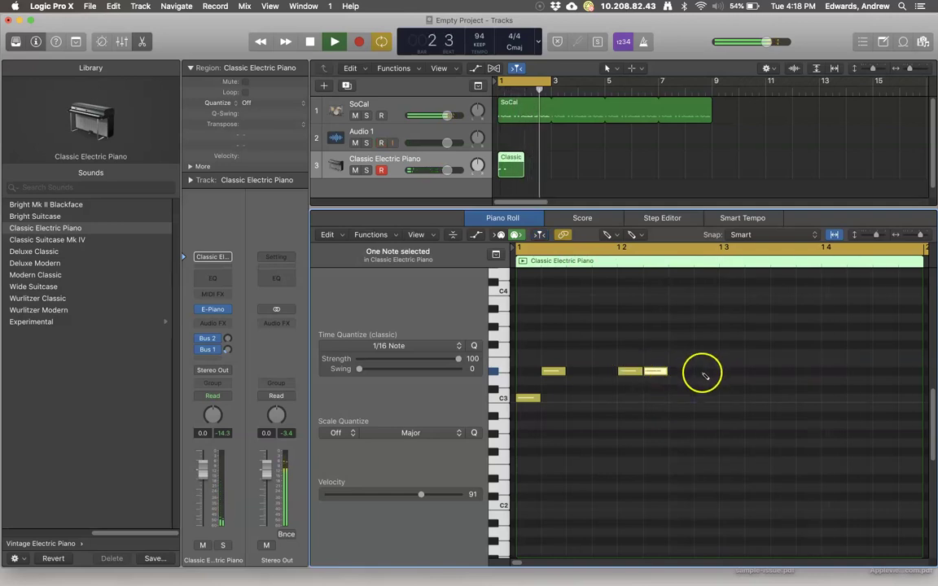
left_click(633, 372)
left_click(604, 373)
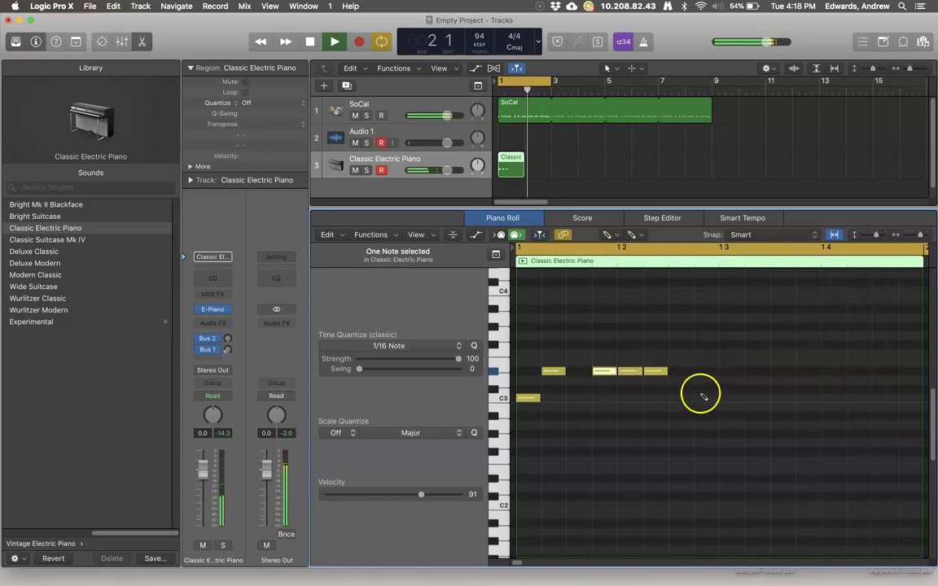
- Fill the rest of bar 1 with a long C3 and shorter D3, D#3 and F3 notes, and extend the piano region to bar 3
mouse_move(683, 400)
left_mouse_down()
mouse_move(758, 404)
mouse_move(792, 380)
mouse_move(929, 380)
mouse_move(821, 380)
left_mouse_up()
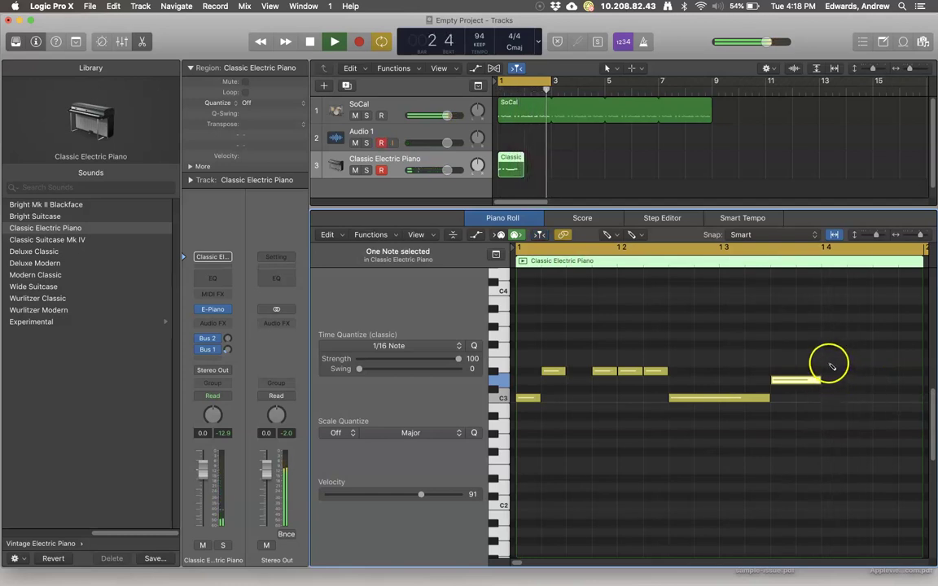
left_click(827, 363)
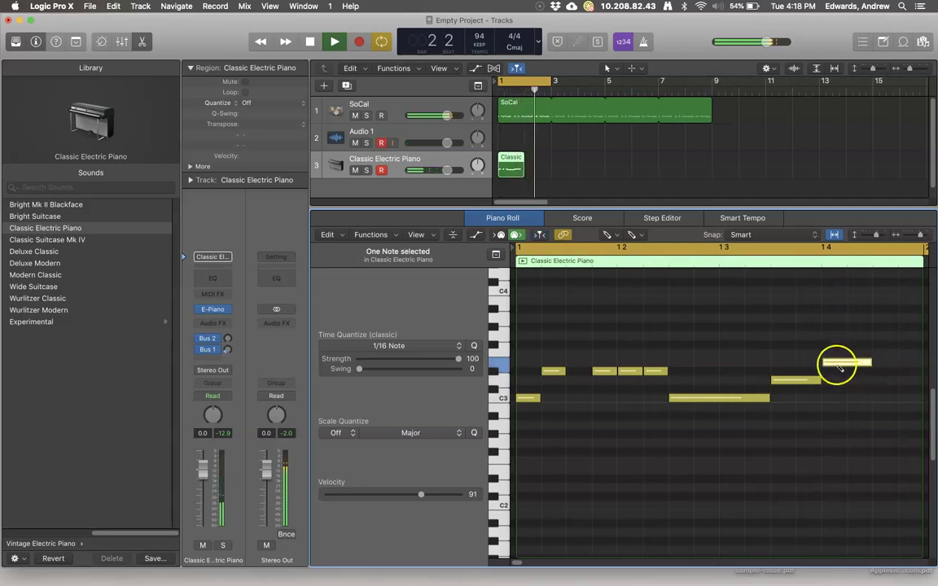
left_click_drag(831, 369, 791, 373)
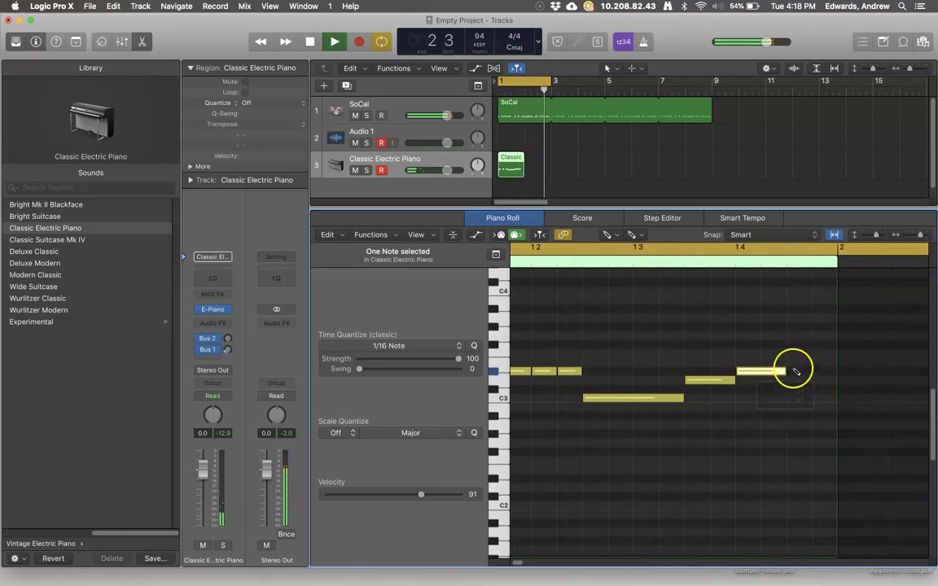
left_click(791, 362)
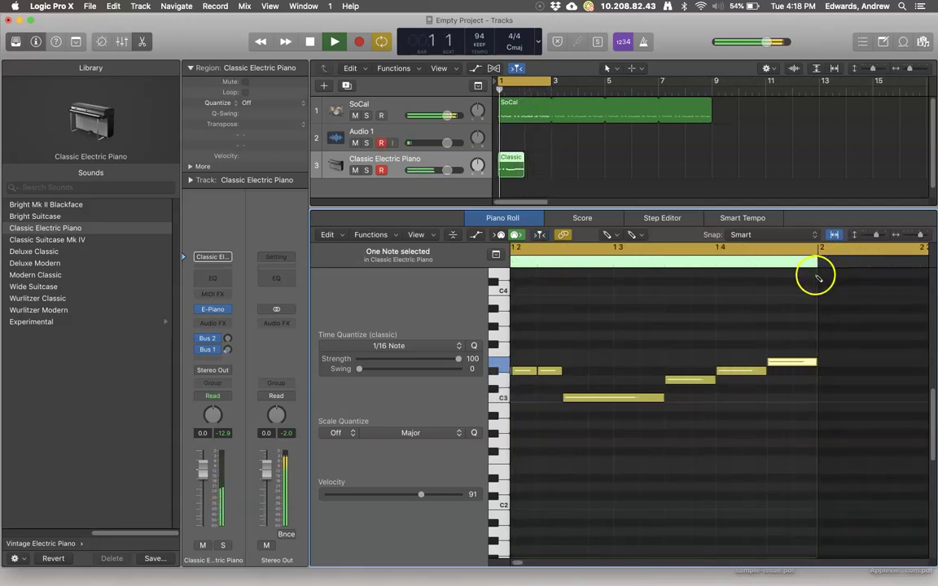
left_click_drag(816, 277, 790, 324)
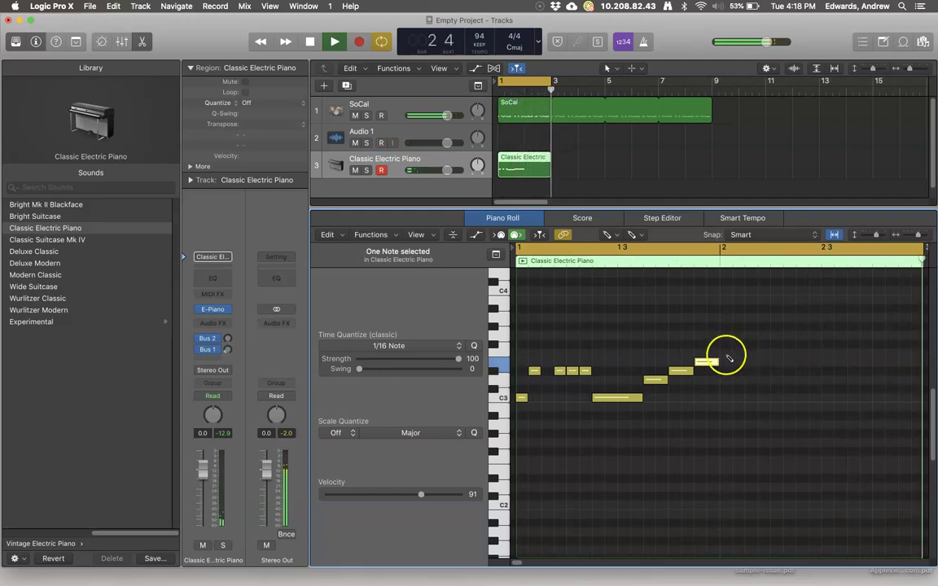
left_click_drag(713, 364, 705, 355)
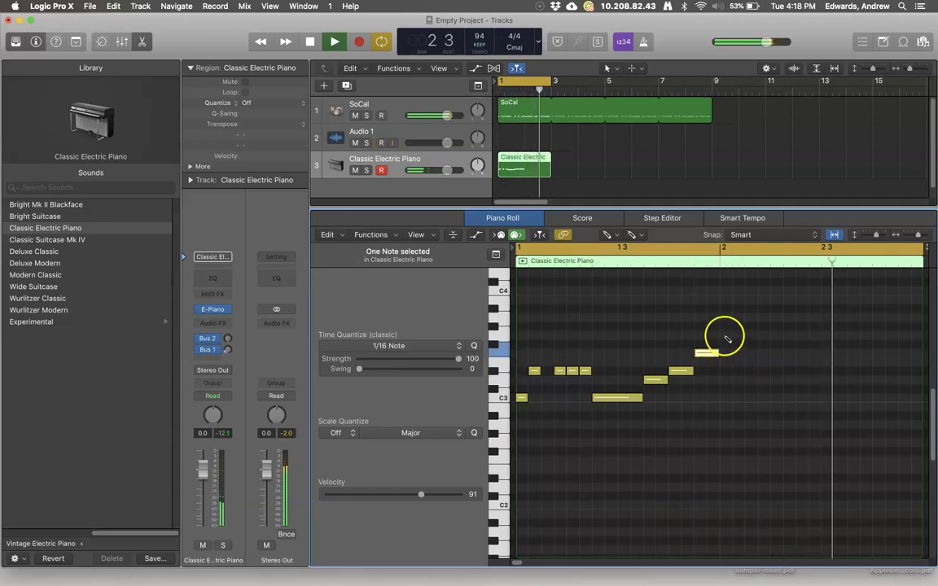
- Add three G3 notes in the first half of bar 2: an eighth, a sixteenth and another eighth
left_click(730, 335)
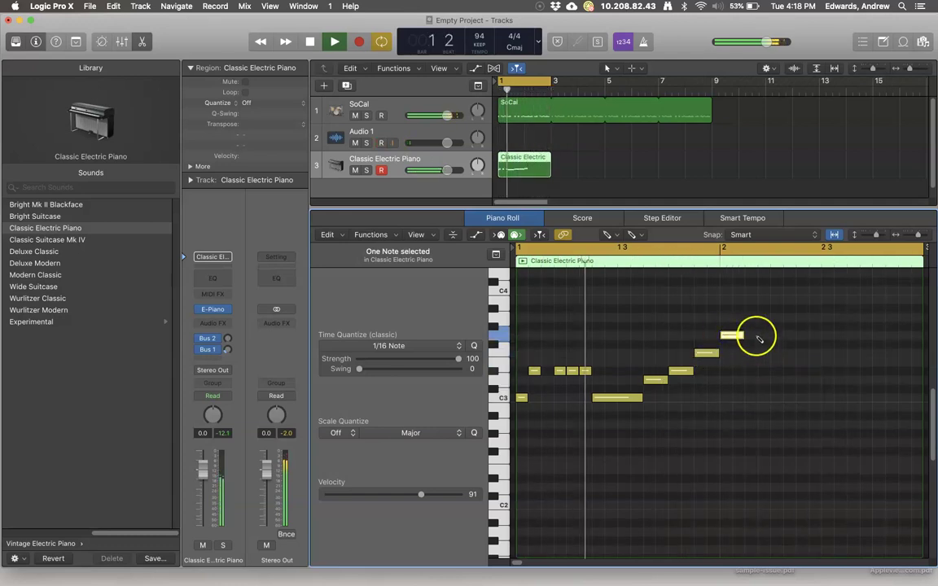
left_click(765, 334)
left_click_drag(778, 335, 799, 340)
left_click(778, 335)
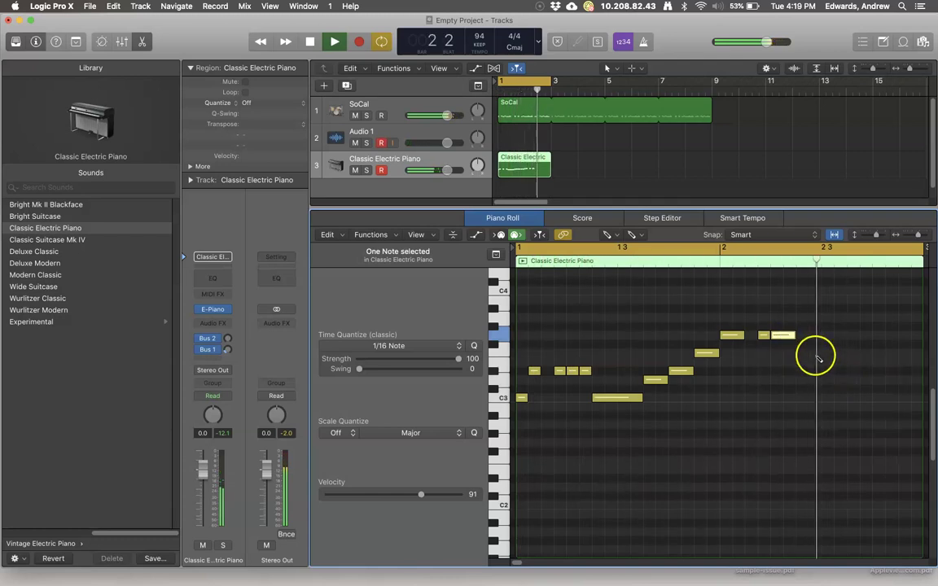
- Complete bar 2 with D#3, F3, D3 and B2 eighth notes, ending the phrase at bar 3, and stop playback
left_click(802, 372)
mouse_move(807, 373)
left_mouse_down()
mouse_move(843, 383)
mouse_move(829, 365)
mouse_move(855, 358)
left_mouse_up()
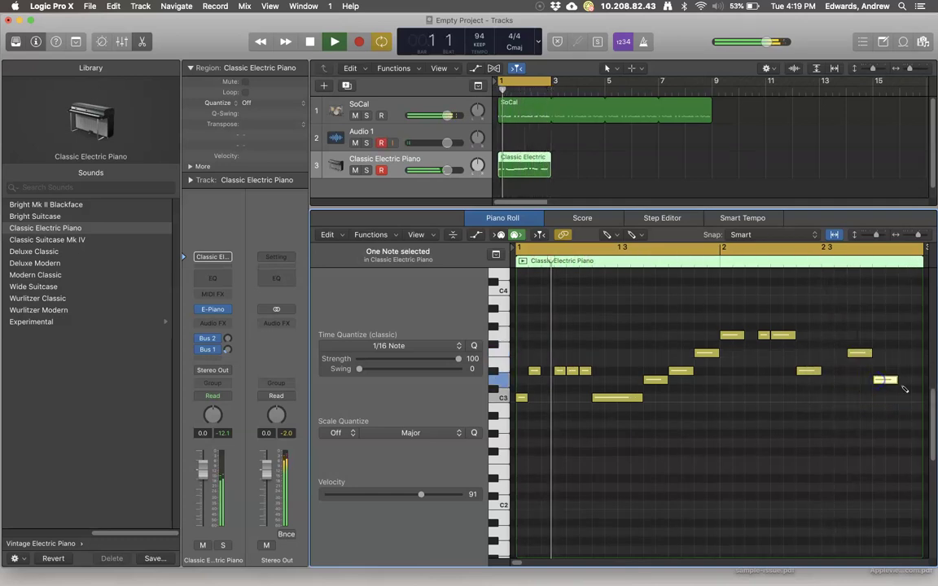
left_click(896, 381)
scroll(909, 387, "right", 1)
left_click_drag(857, 397, 857, 407)
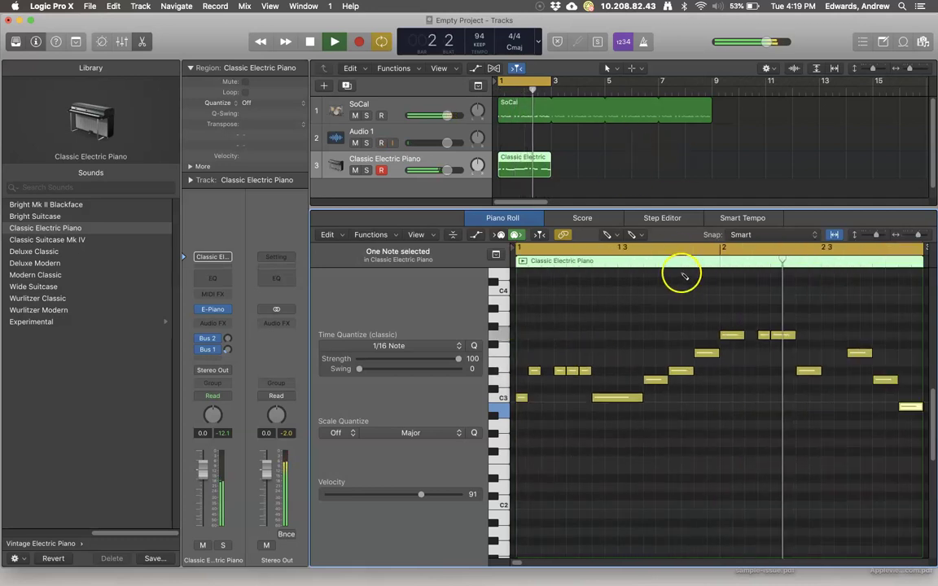
left_click(309, 41)
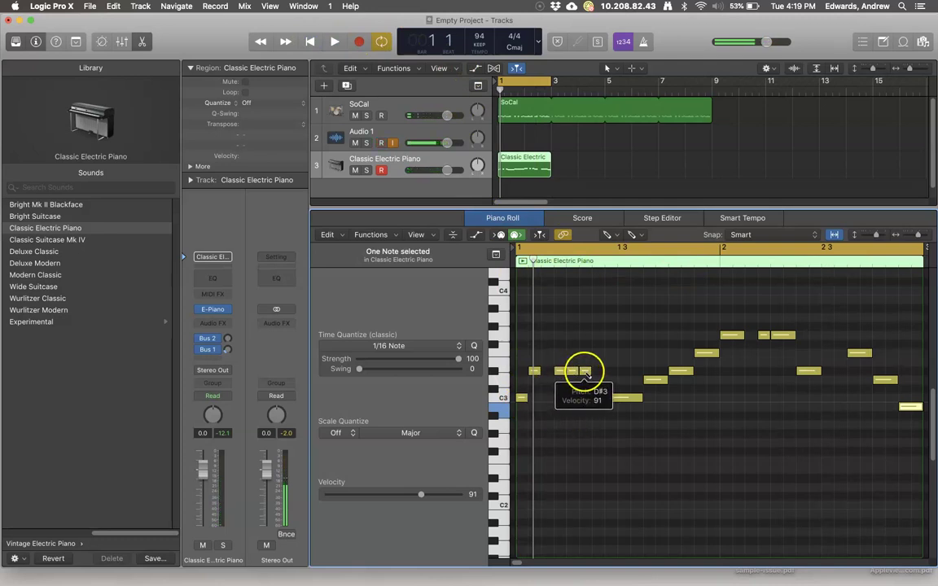
- Switch to the Pointer Tool and shorten the group of three D#3 notes in bar 1 together
left_click(611, 237)
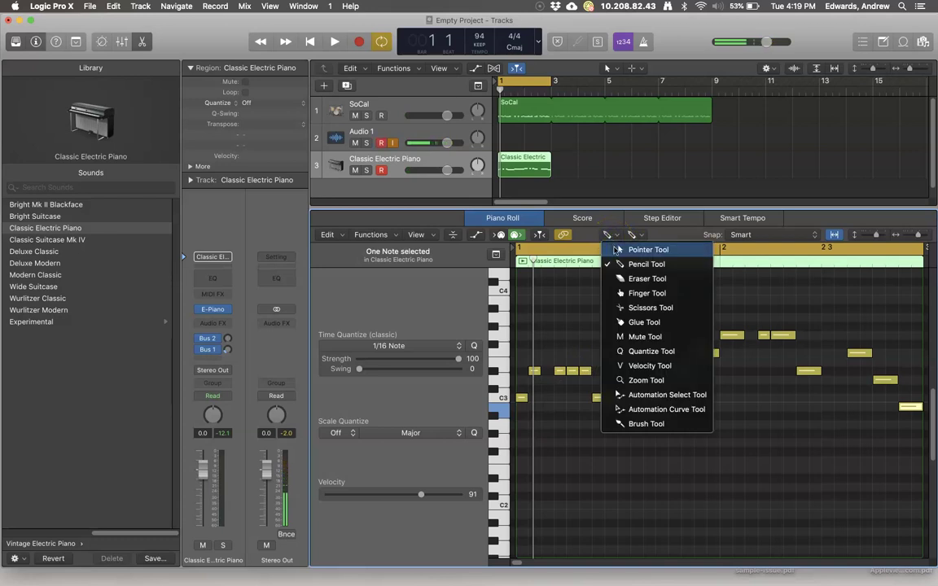
left_click(644, 250)
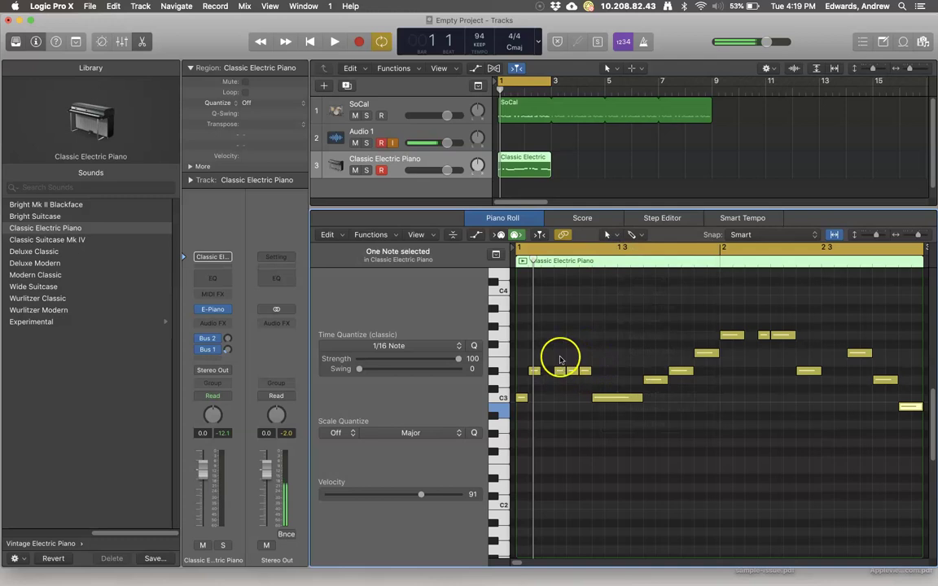
left_click(559, 355)
left_click_drag(588, 380, 560, 376)
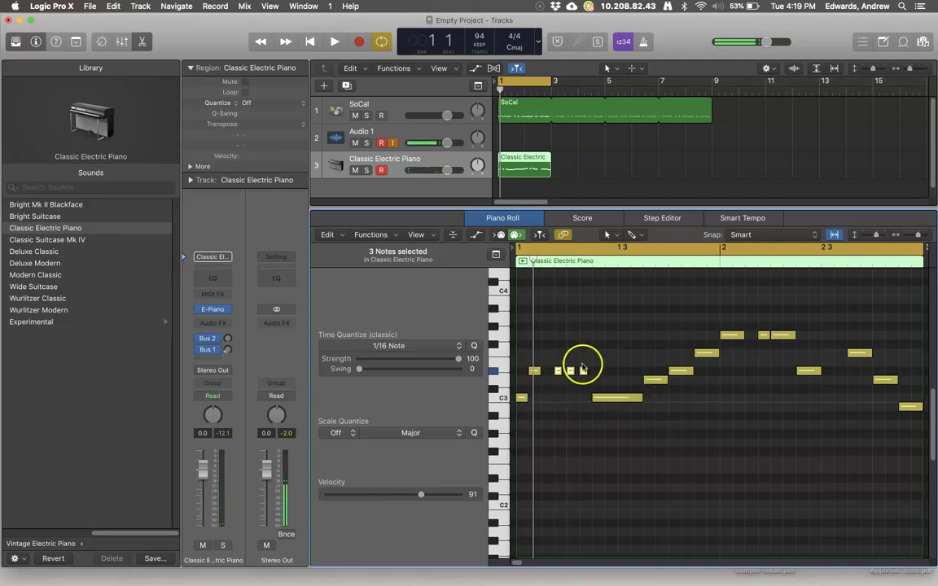
- Slightly shorten the long C3 and the D3, D#3 and F3 notes in bar 1, plus the first two G3 notes in bar 2
left_click_drag(666, 382, 661, 380)
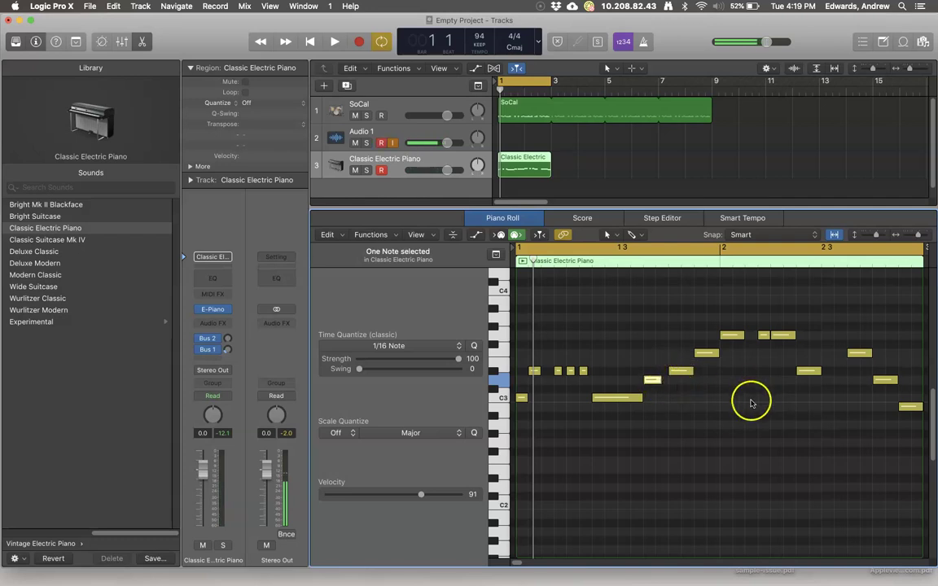
left_click_drag(639, 401, 629, 398)
left_click_drag(694, 375, 690, 373)
left_click_drag(718, 354, 711, 354)
left_click_drag(744, 335, 766, 337)
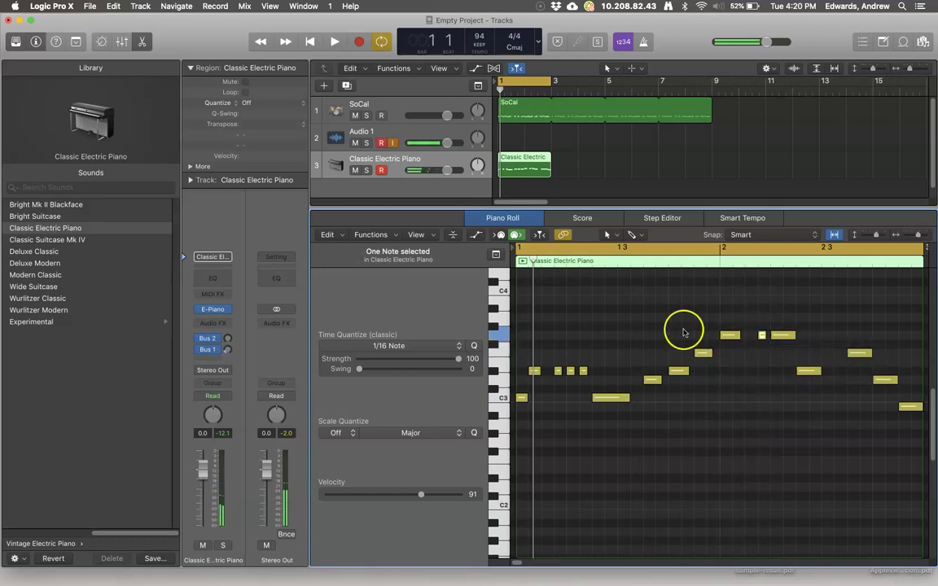
- Play the drum and electric piano pattern from the start of bar 1 to check it, and stop playback
left_click(315, 41)
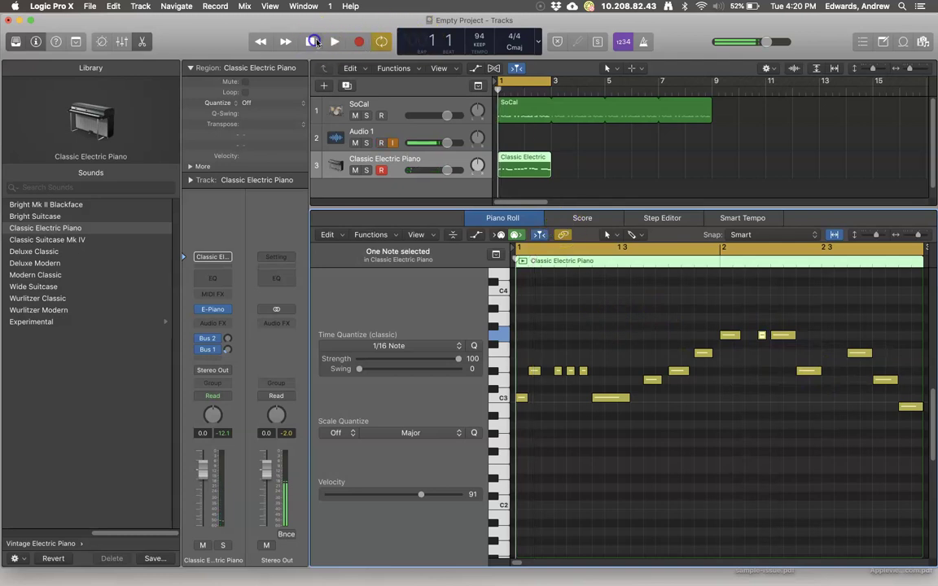
left_click(333, 42)
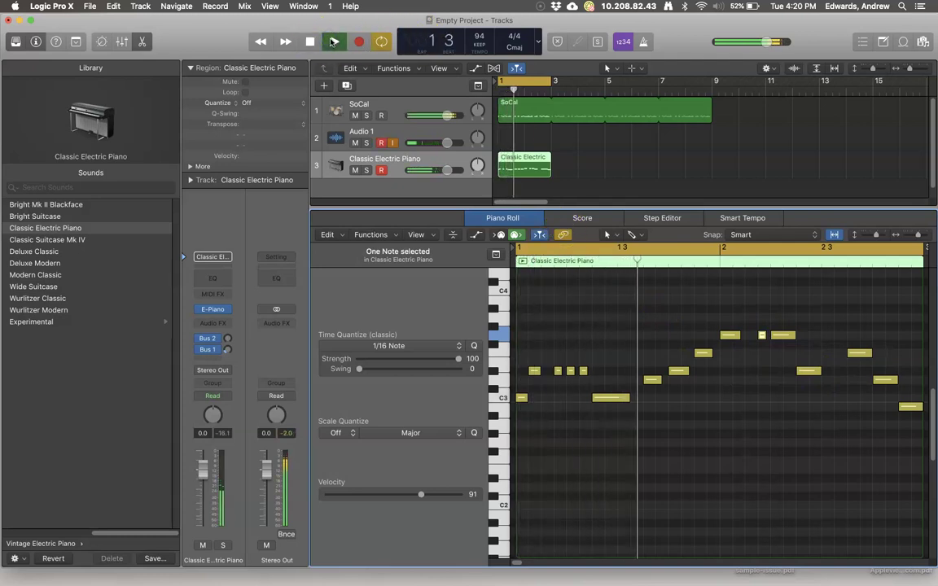
left_click_drag(479, 107, 476, 123)
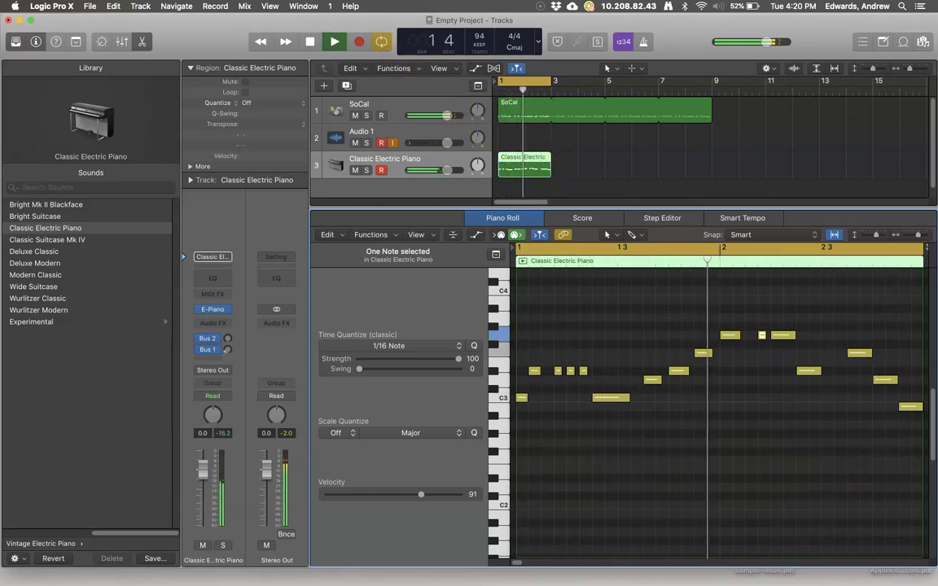
left_click(310, 43)
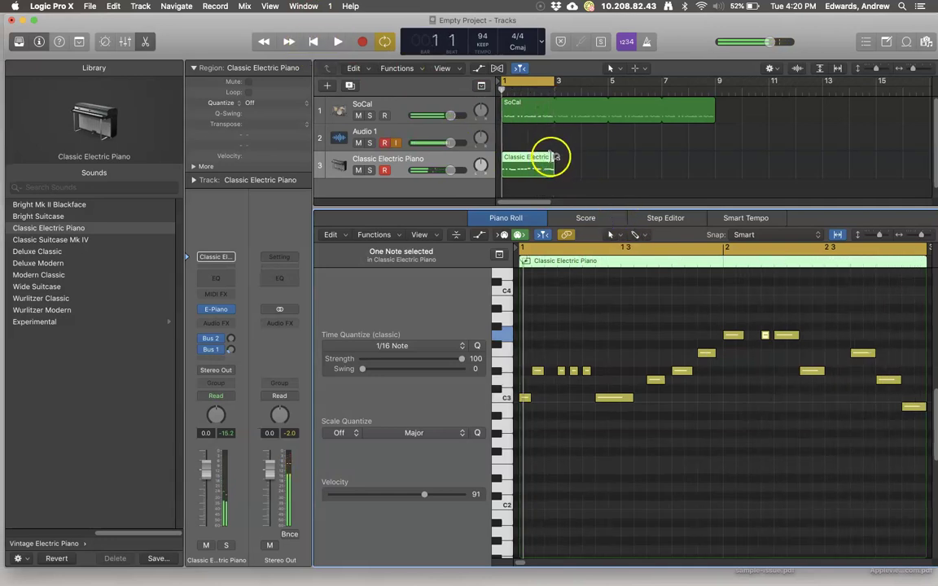
- Loop the Classic Electric Piano region up to bar 9 and extend the cycle range to match
left_click_drag(556, 158, 717, 160)
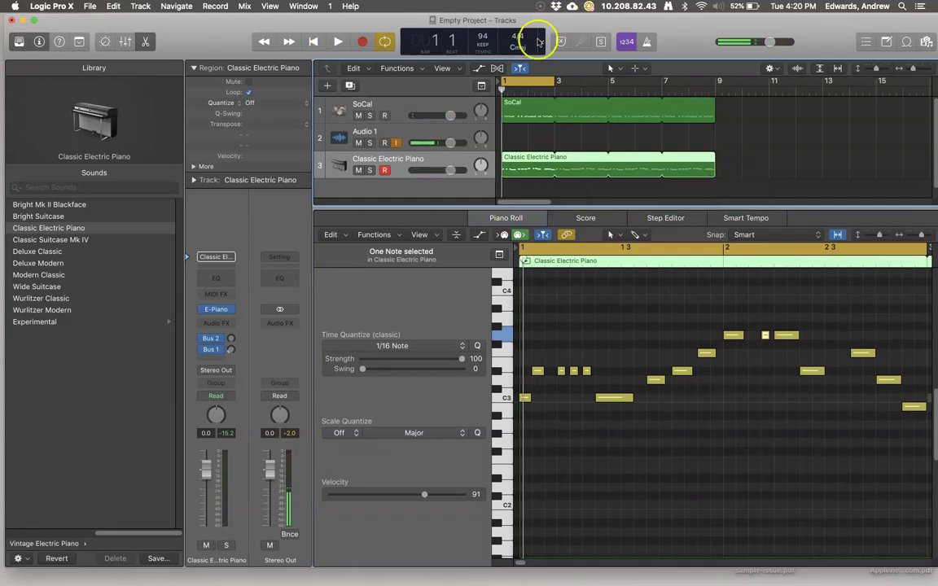
left_click_drag(554, 79, 719, 79)
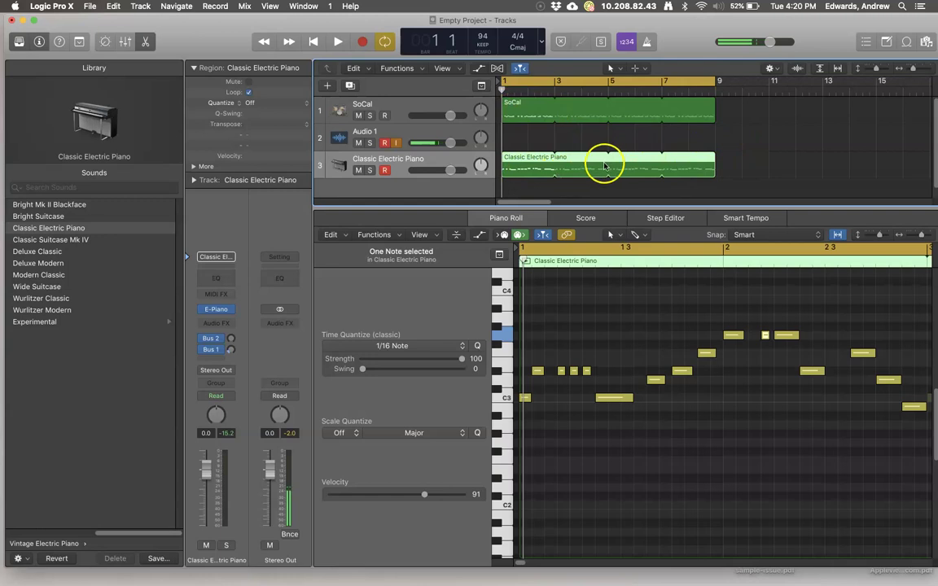
left_click(657, 381)
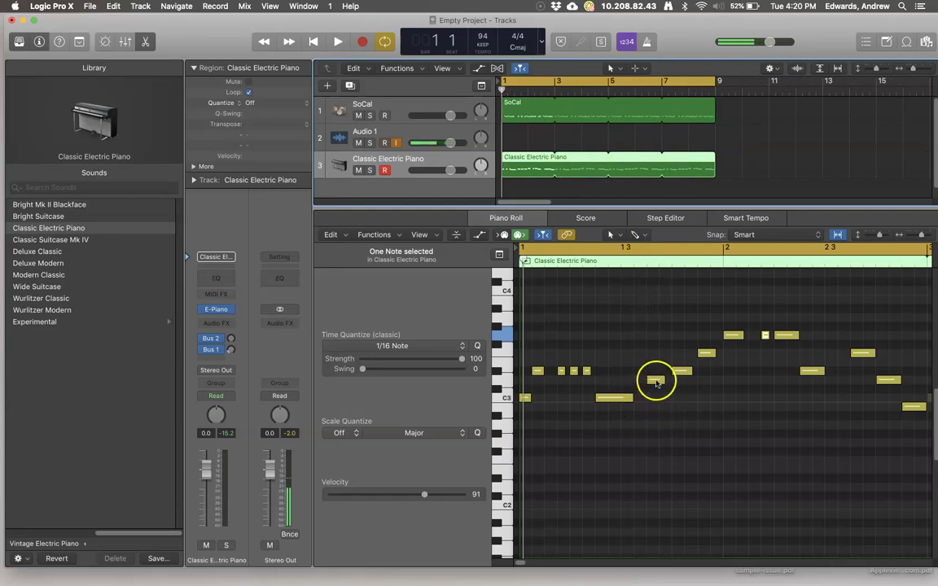
mouse_move(651, 382)
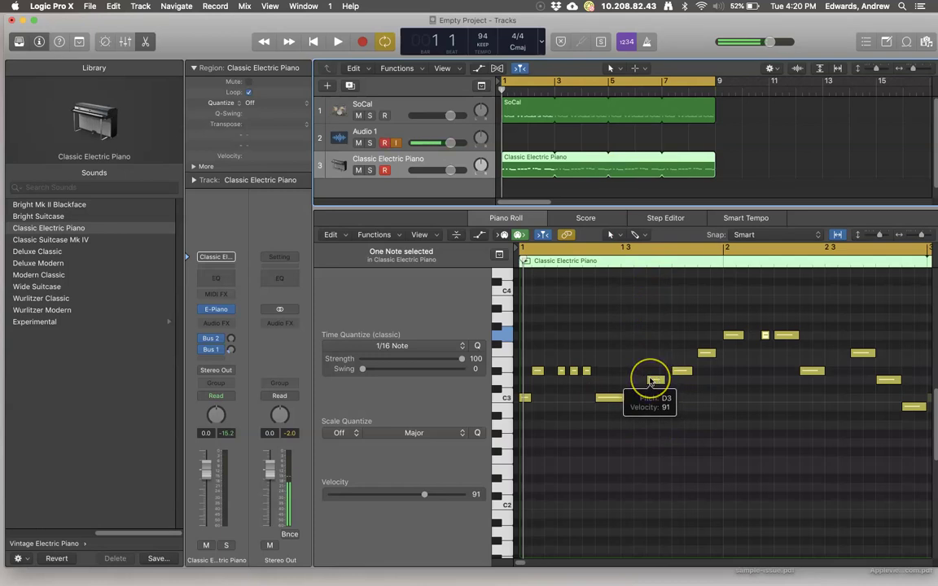
left_click(657, 385)
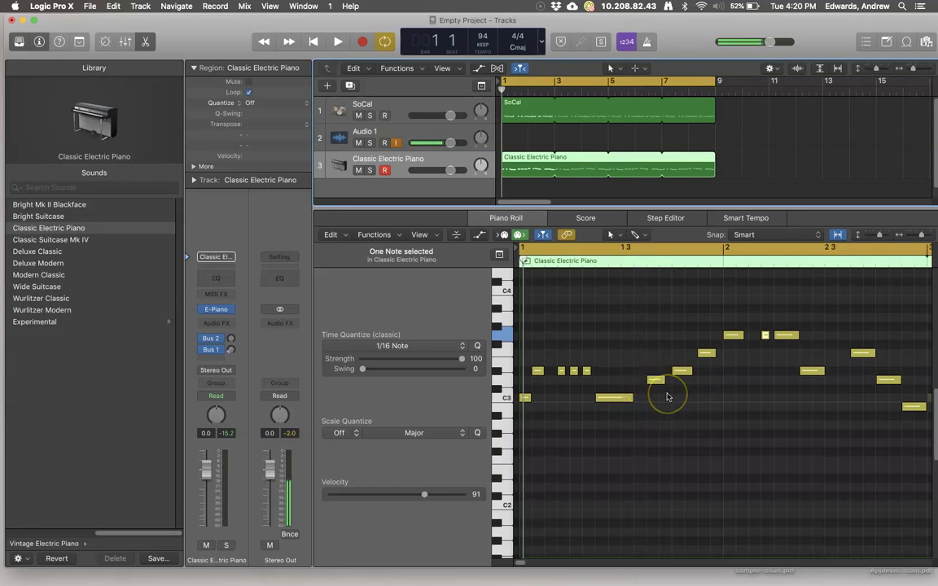
left_click(658, 379)
left_click(705, 375)
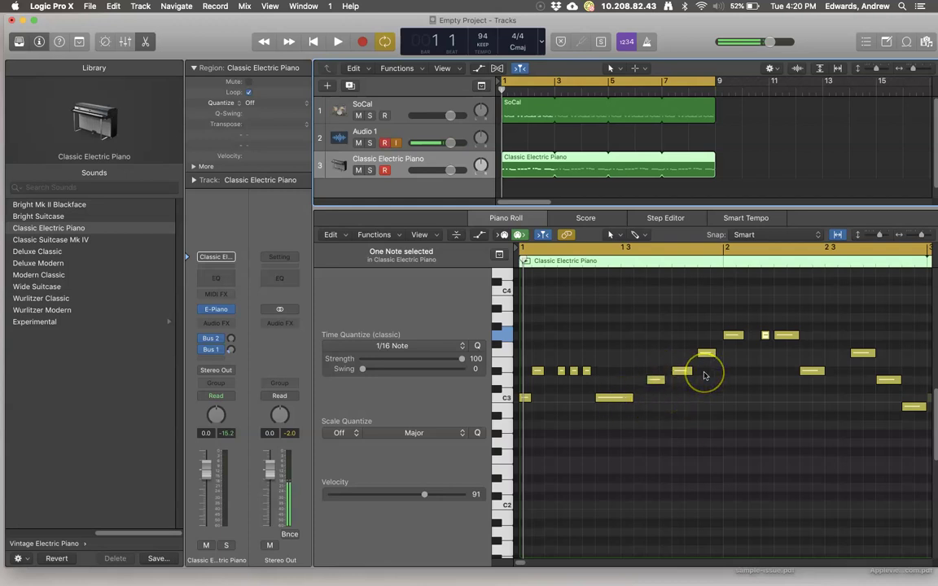
left_click(721, 419)
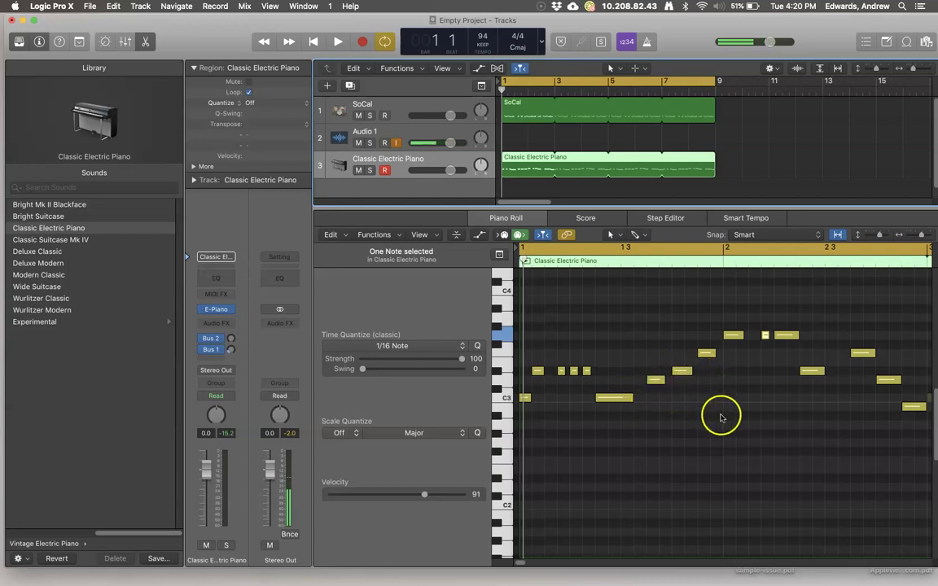
left_click(656, 379)
left_click(665, 424)
left_click(601, 401)
left_click(619, 443)
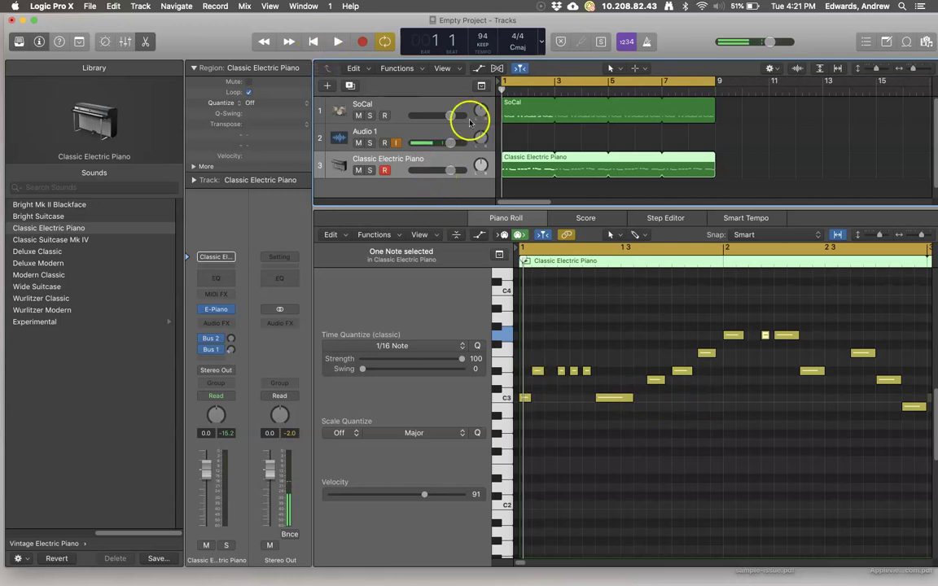
key("alt+p")
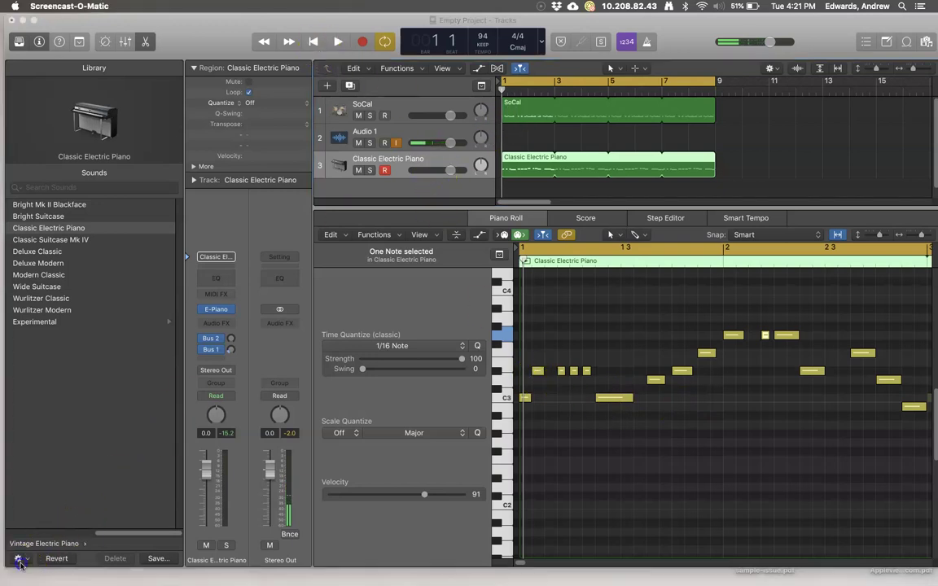